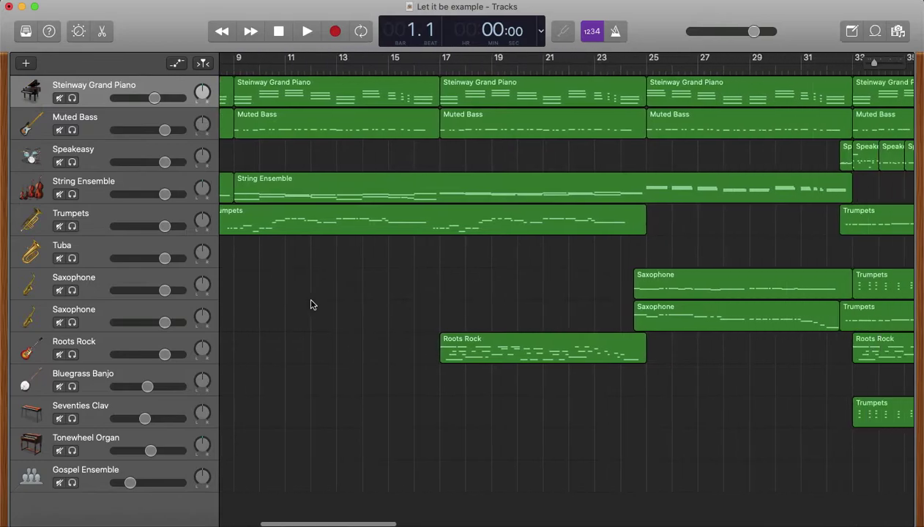
Review the instrument tracks from the song's start, selecting the Muted Bass, Roots Rock and Bluegrass Banjo tracks in turn
scroll(310, 304, "left", 20)
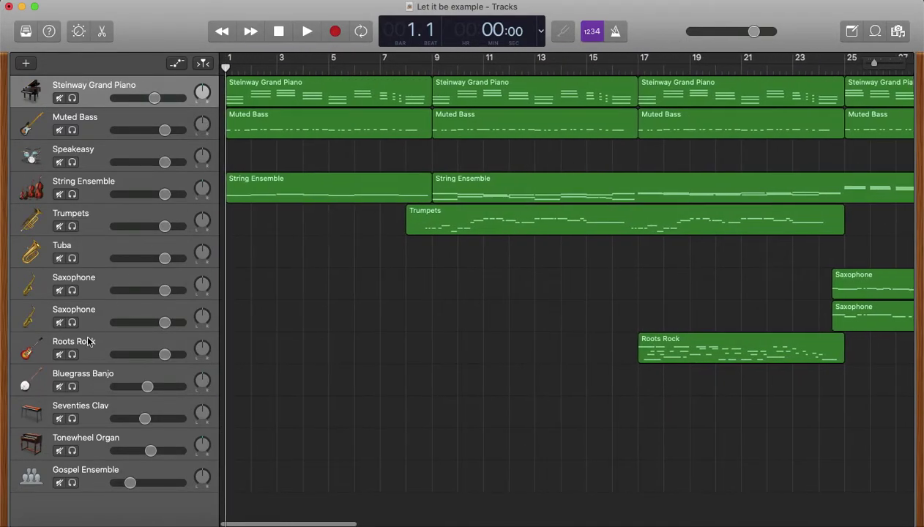
scroll(280, 437, "left", 3)
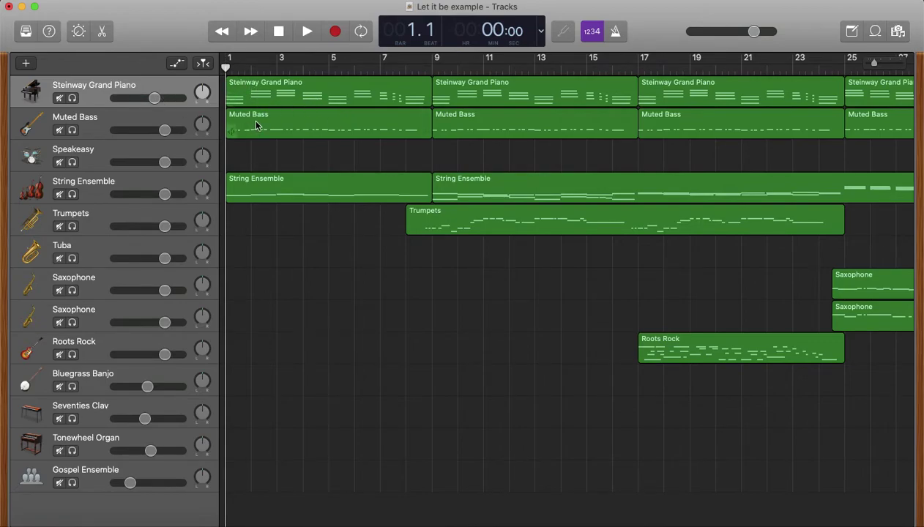
left_click(96, 128)
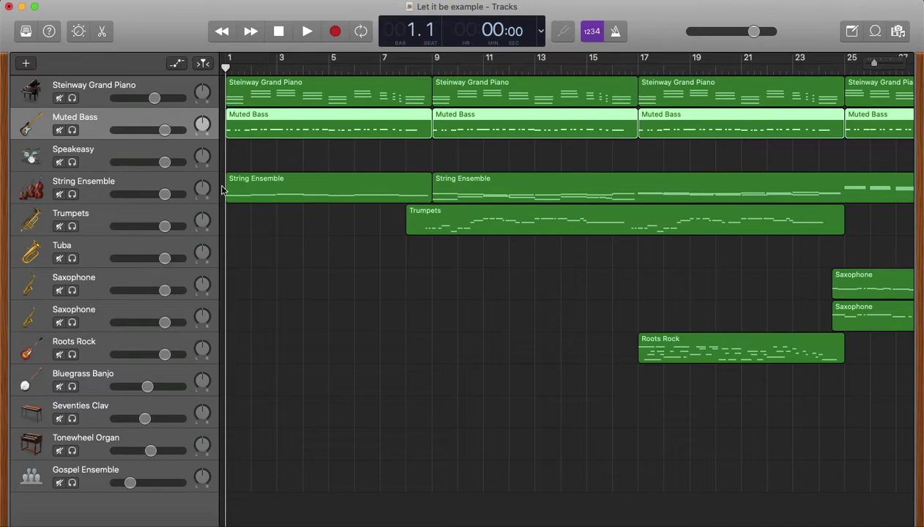
left_click(284, 255)
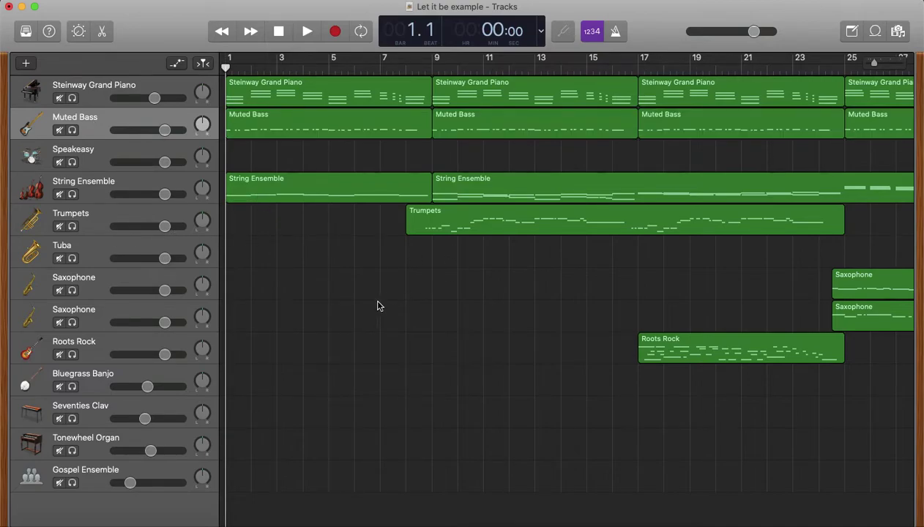
left_click(119, 352)
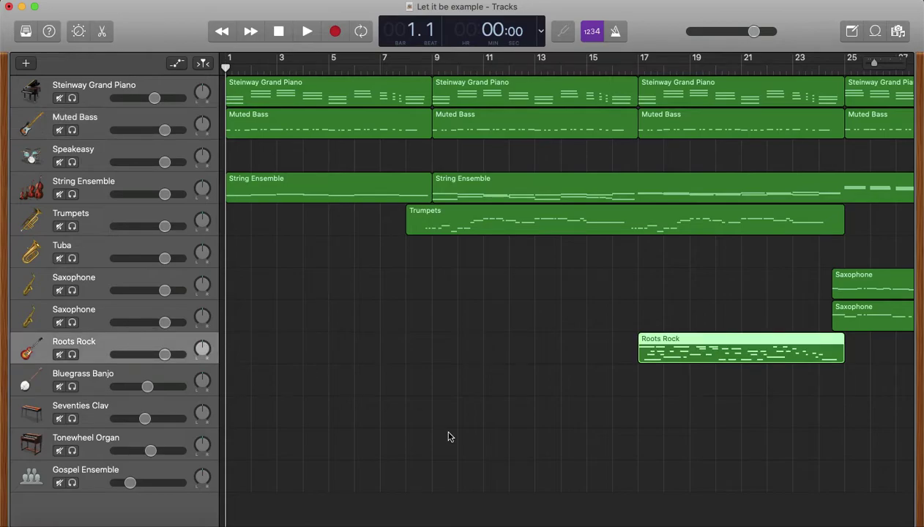
left_click(90, 383)
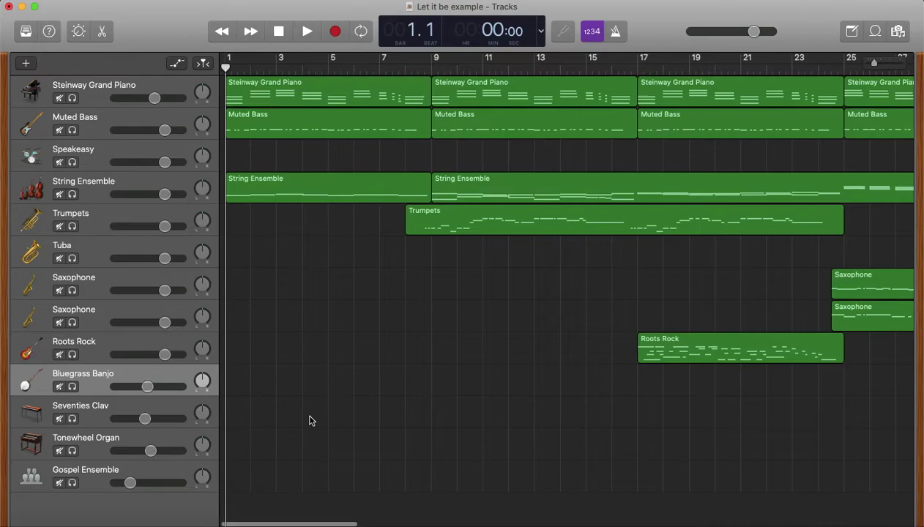
Select the Tonewheel Organ track, examine its regions along the timeline up to about bar 80, and return to the song's start
scroll(309, 420, "right", 15)
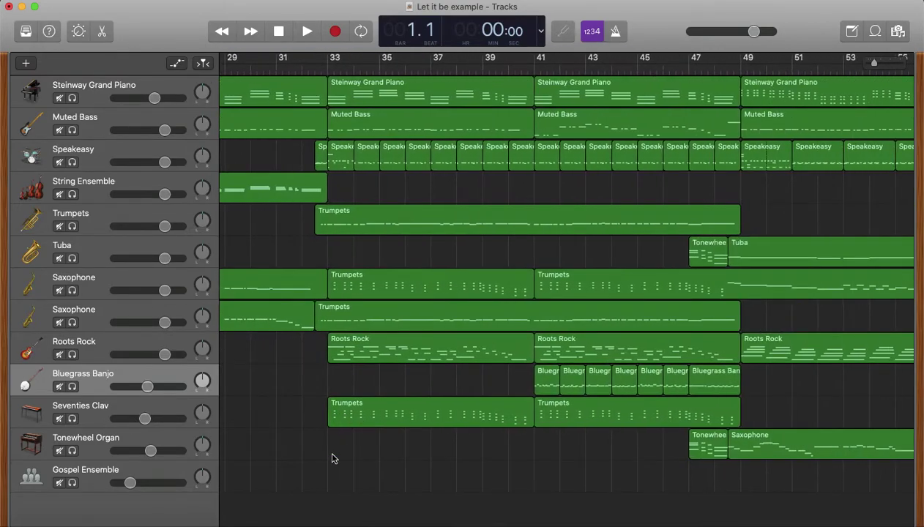
left_click(103, 444)
left_click(336, 451)
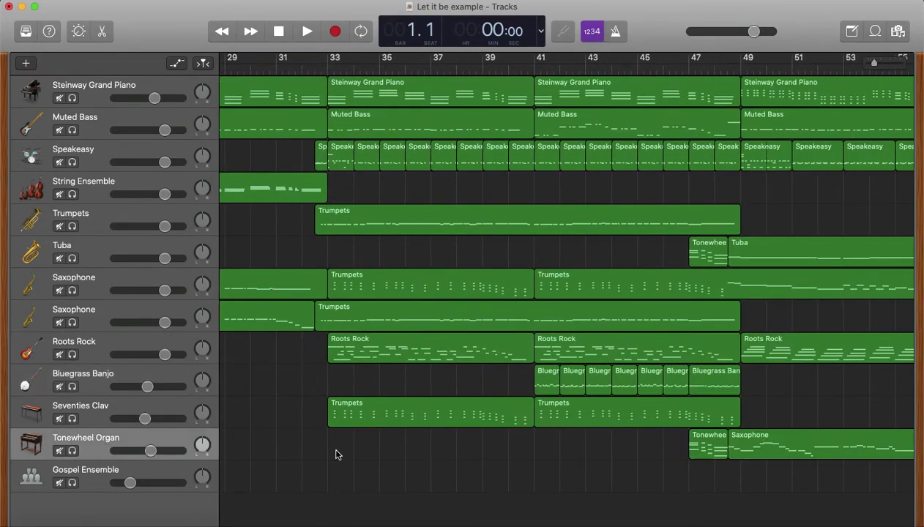
scroll(504, 481, "right", 15)
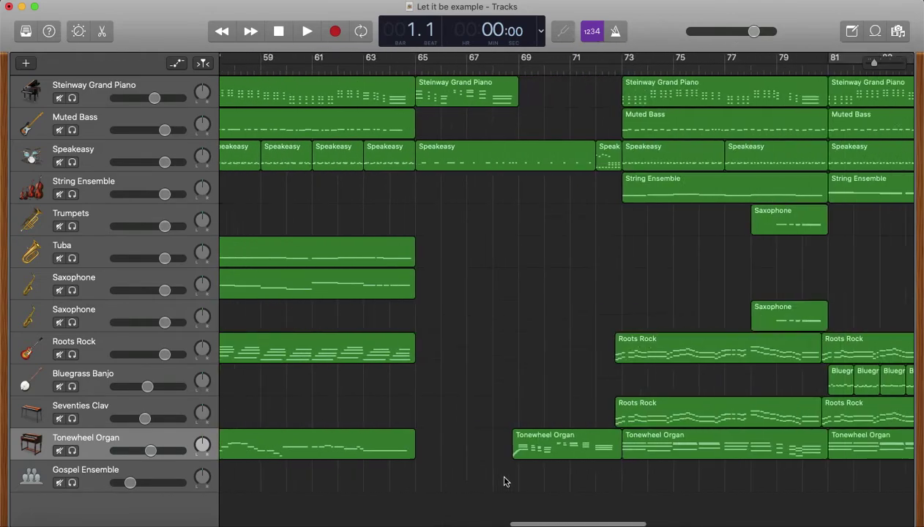
key("Return")
scroll(424, 428, "right", 1)
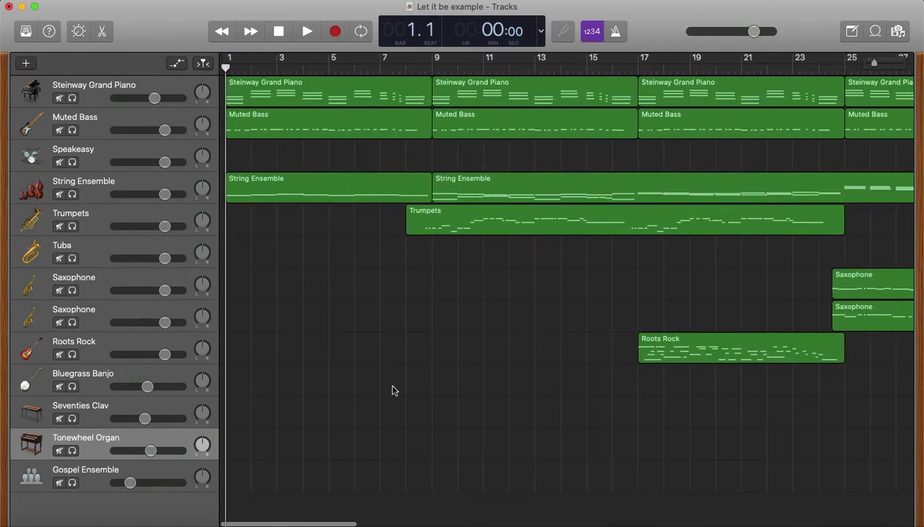
Search the sound library for "banj" and close the library
left_click(25, 31)
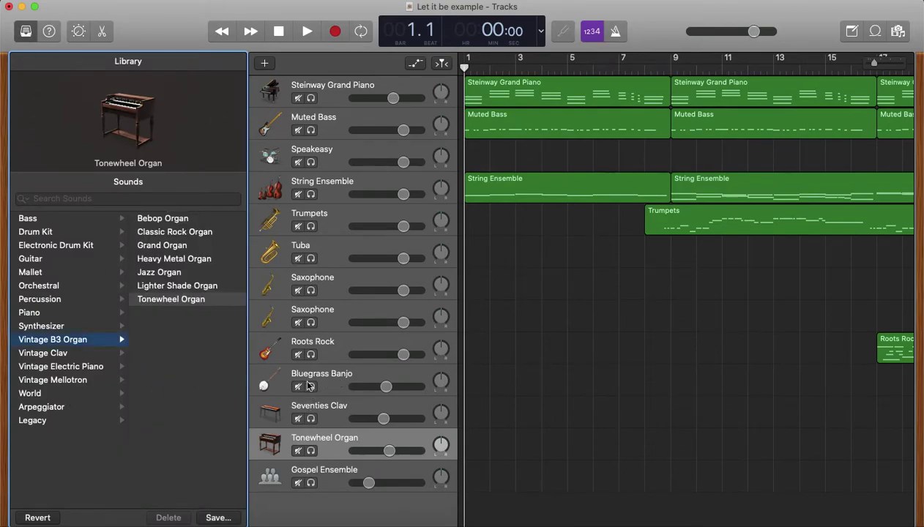
left_click(39, 467)
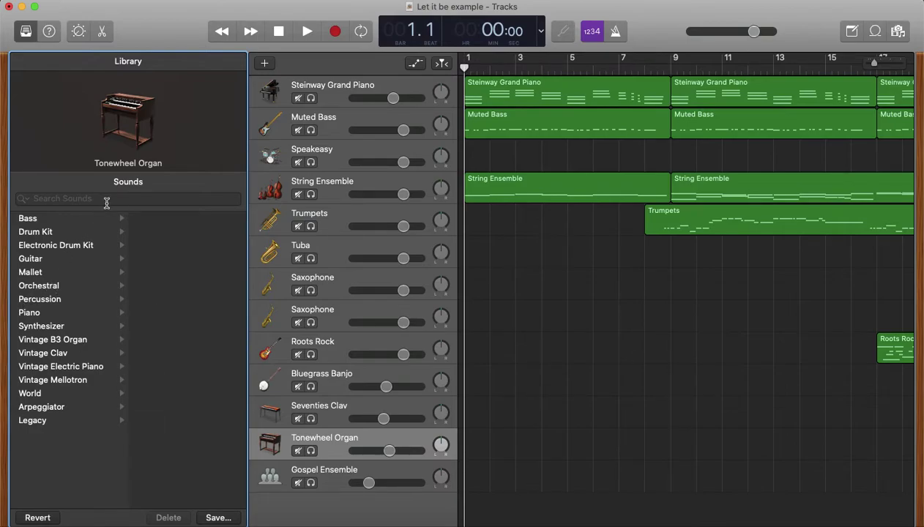
left_click(106, 199)
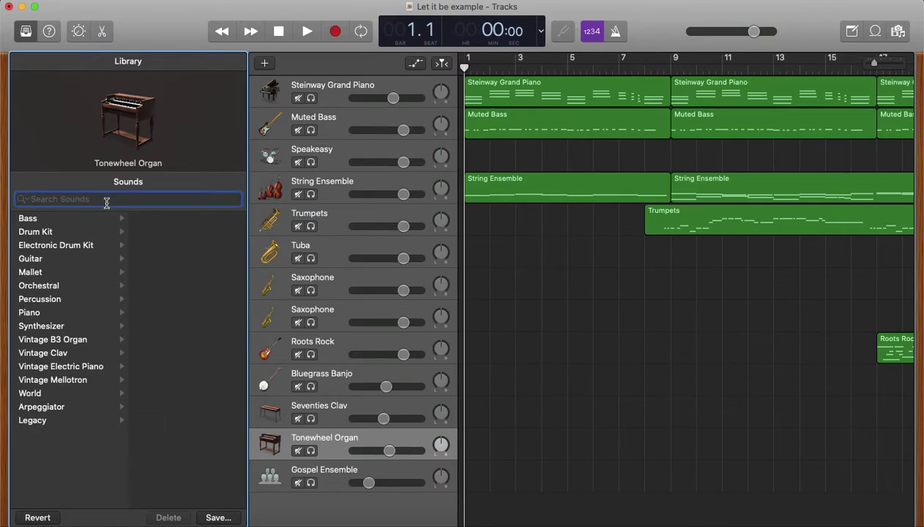
type("b")
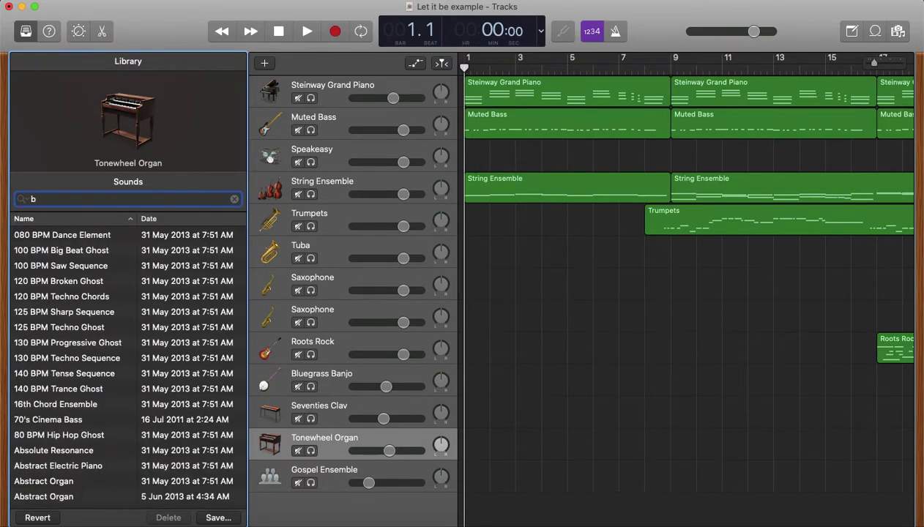
type("anj")
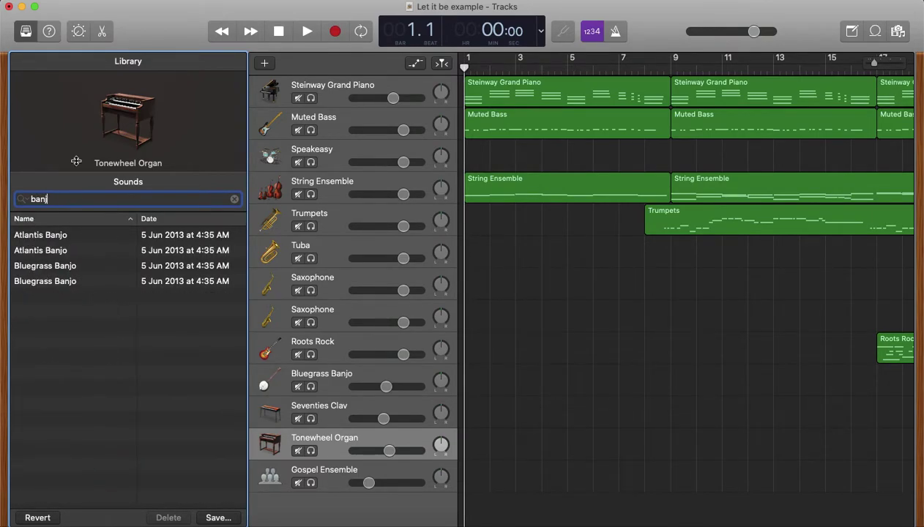
left_click(27, 35)
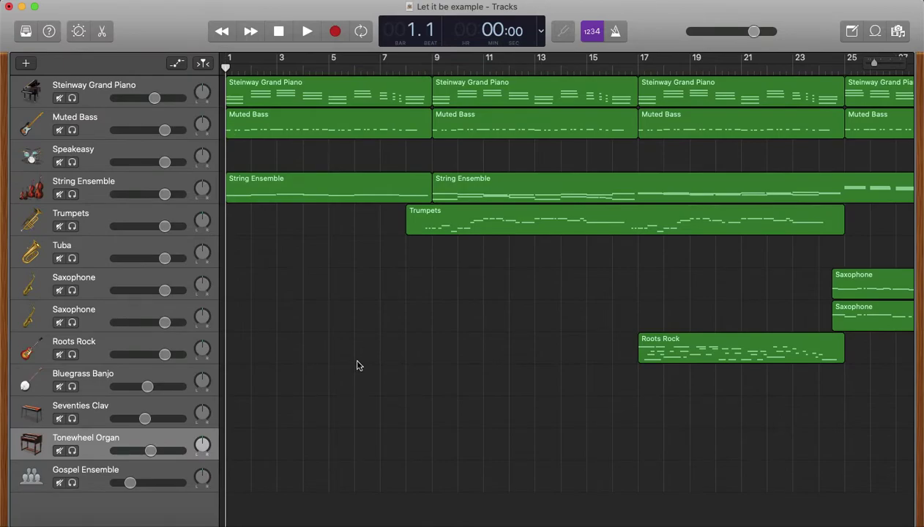
Select the first Trumpets region and the first Roots Rock region to examine where these instruments enter
scroll(475, 286, "right", 1)
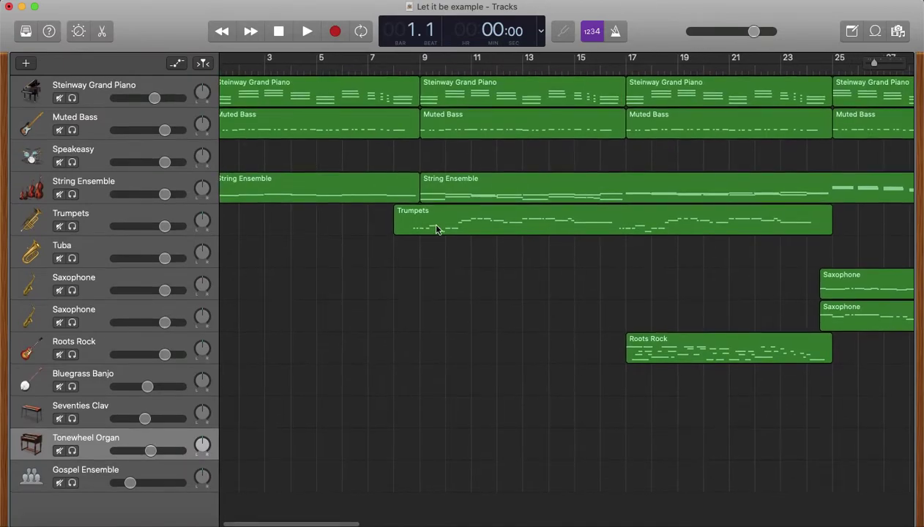
left_click(525, 221)
scroll(556, 313, "right", 8)
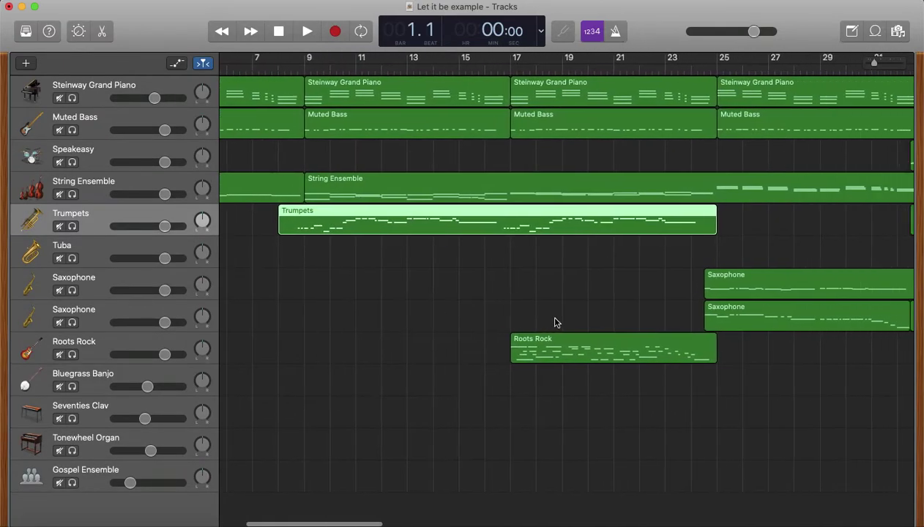
left_click(551, 362)
scroll(631, 443, "right", 6)
left_click(633, 443)
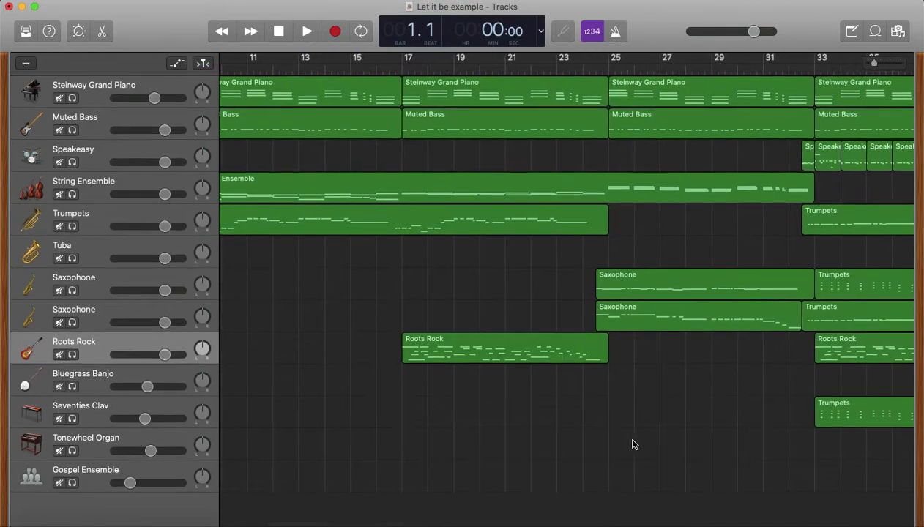
Place the playhead at bar 25 and examine the saxophone parts and the section that follows
left_click(604, 66)
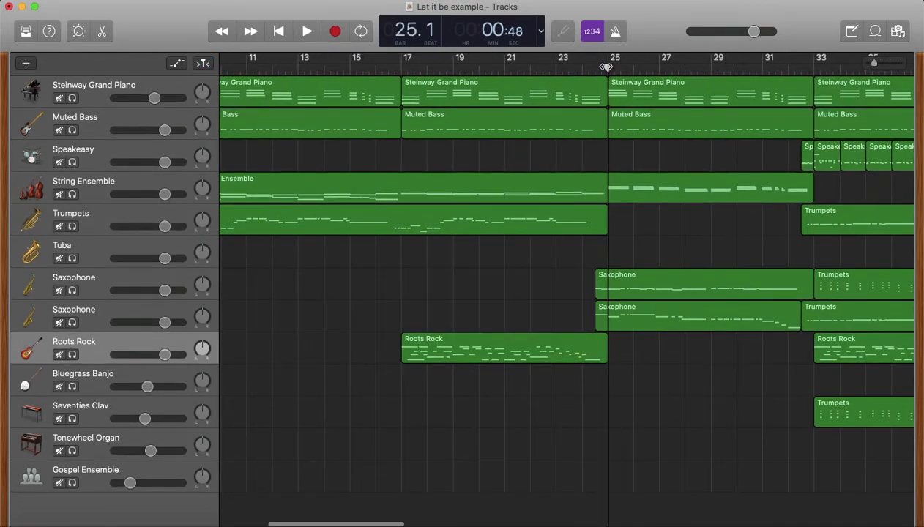
scroll(714, 283, "right", 4)
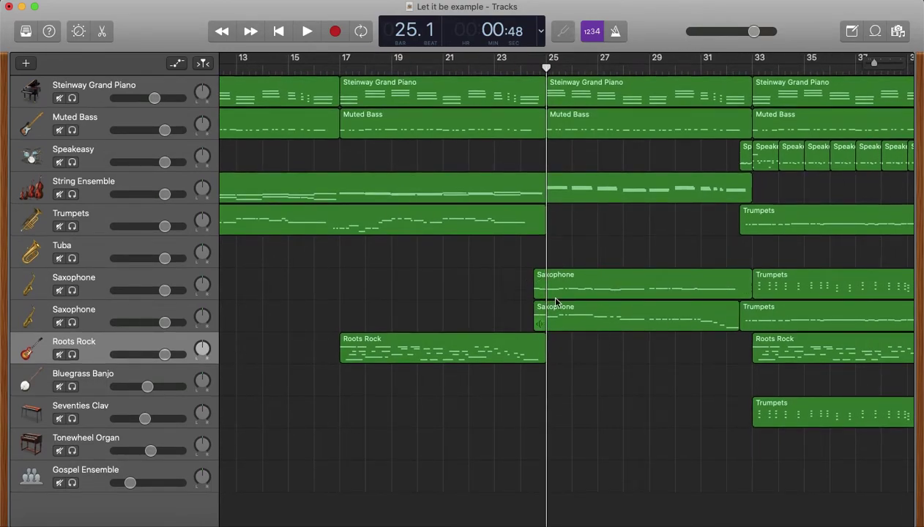
scroll(648, 326, "right", 5)
scroll(641, 377, "right", 10)
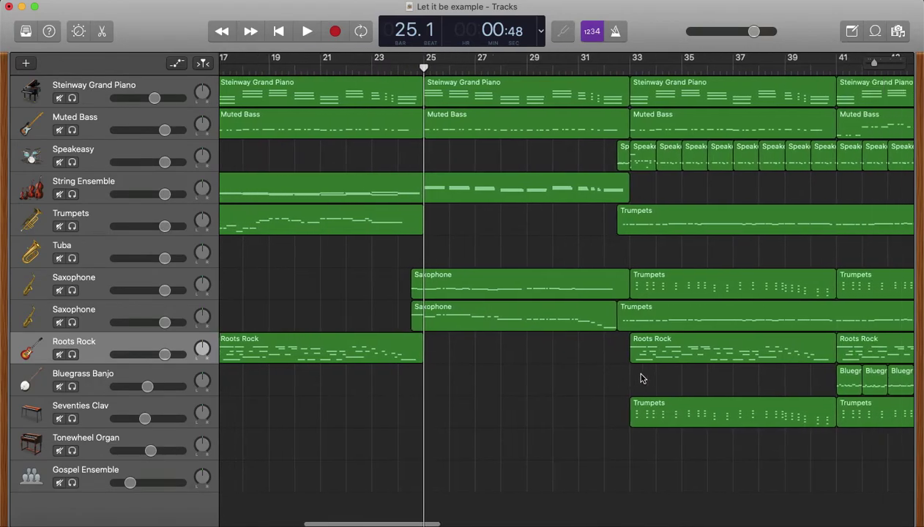
scroll(641, 377, "right", 1)
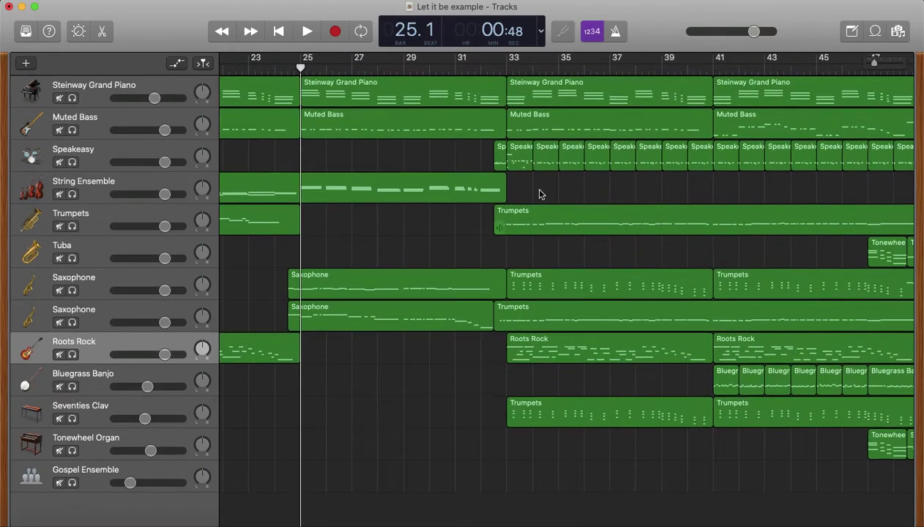
Place the playhead at bar 33, where the drum part begins, and clear the region selection
left_click(508, 79)
left_click(506, 74)
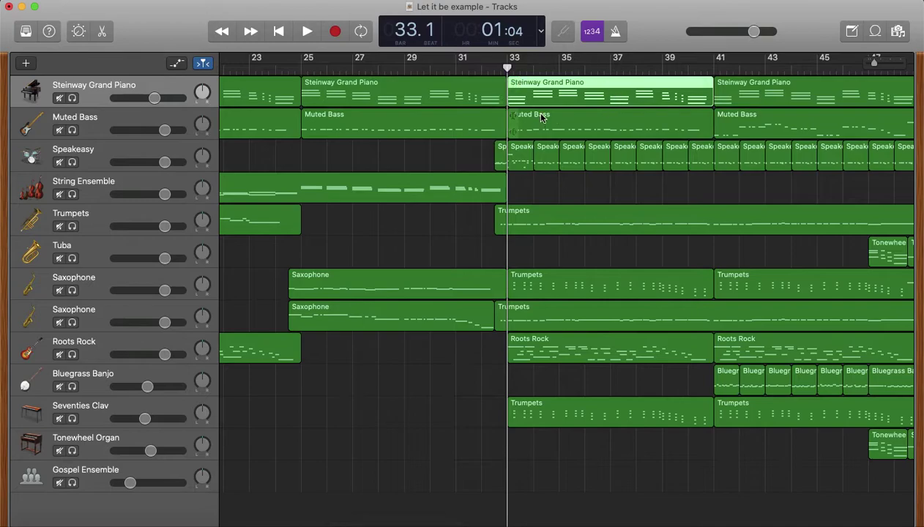
left_click(553, 196)
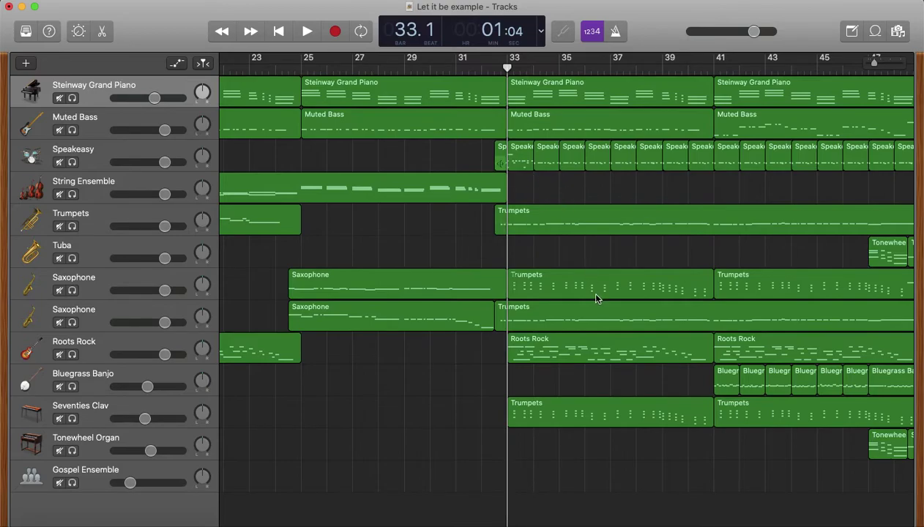
Examine the song's arrangement from bar 33 to about bar 105 and return the playhead to the start
scroll(596, 297, "right", 5)
scroll(587, 413, "right", 15)
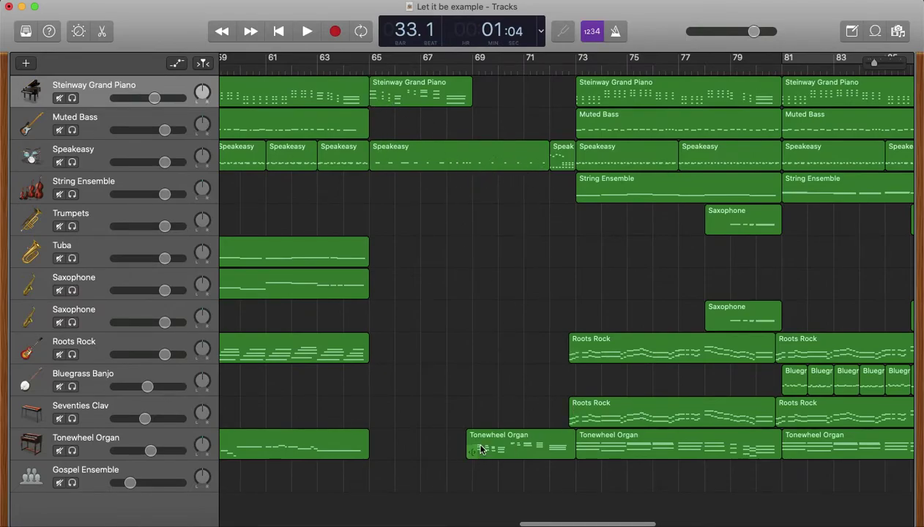
scroll(540, 440, "right", 8)
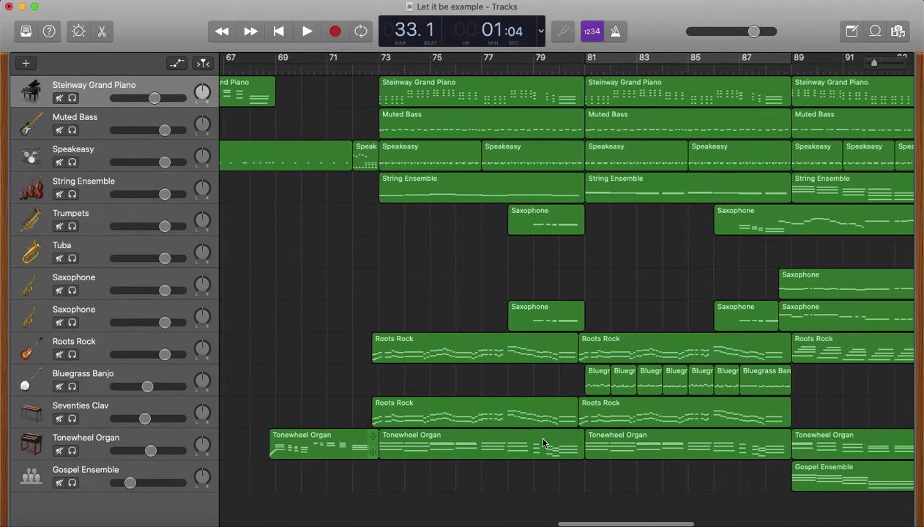
scroll(697, 324, "left", 10)
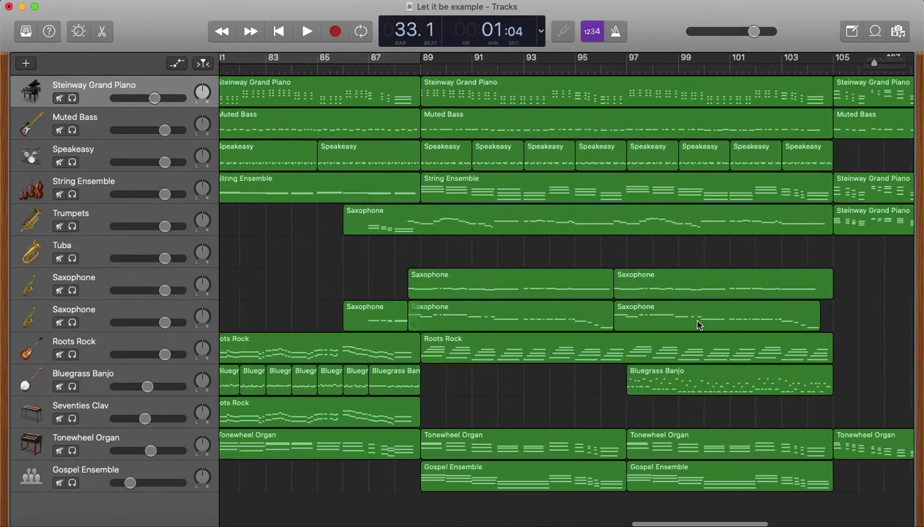
scroll(696, 325, "left", 12)
key("Return")
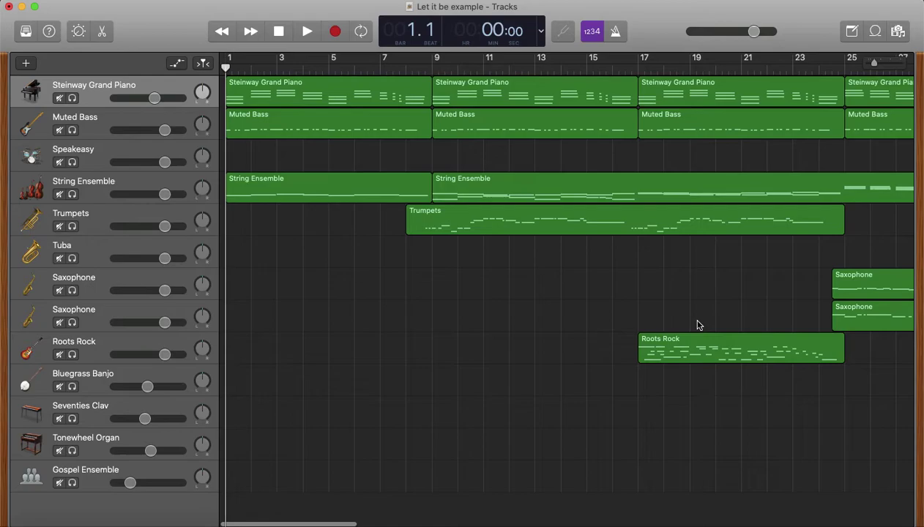
Play the song from the beginning, show the volume automation on all tracks, and stop playback around bar 4
key("space")
key("XF86AudioRaiseVolume")
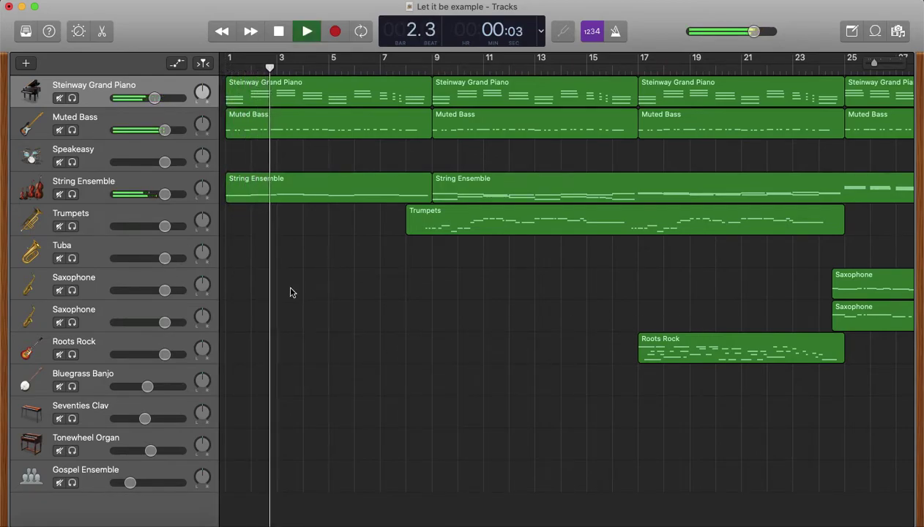
key("a")
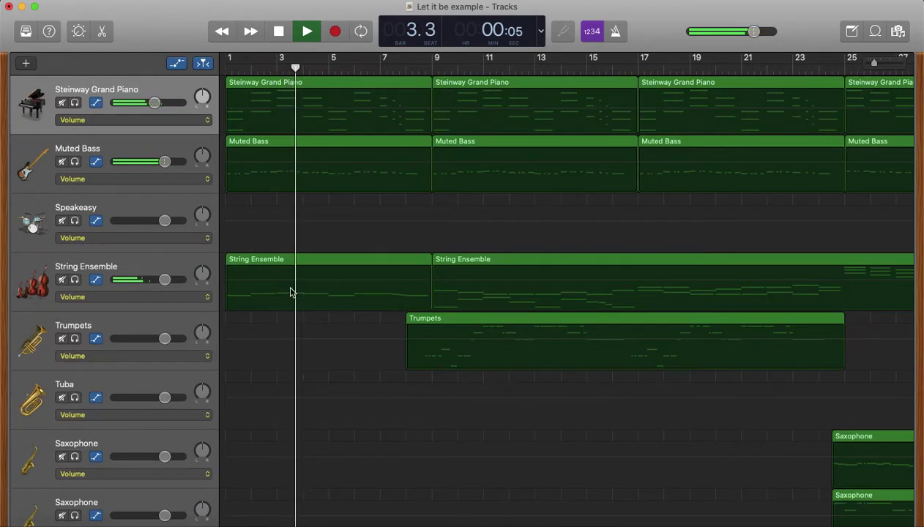
key("space")
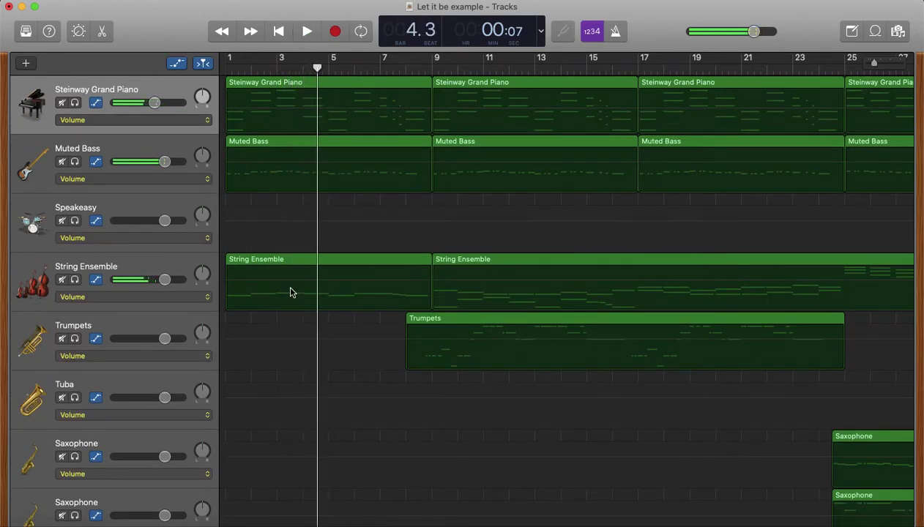
Examine the volume automation across all tracks, especially the Tonewheel Organ curve between bars 47 and 65
scroll(391, 312, "right", 3)
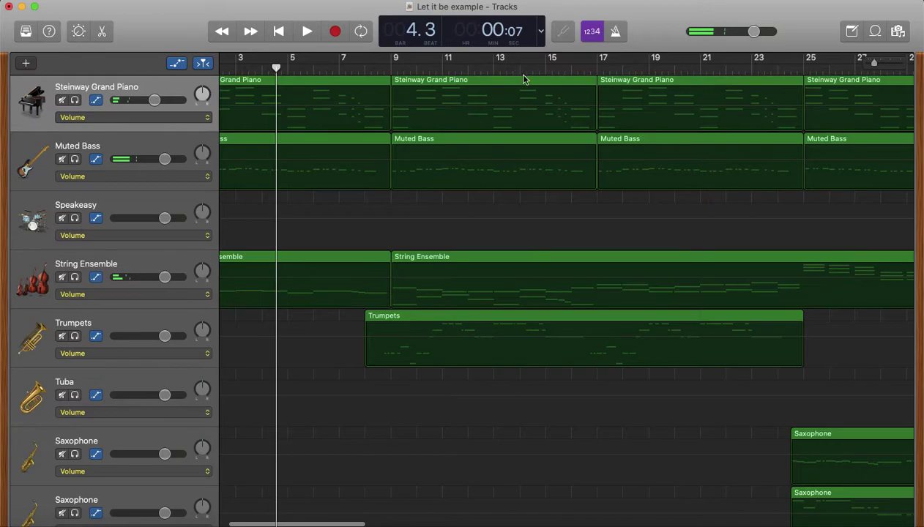
scroll(524, 256, "down", 10)
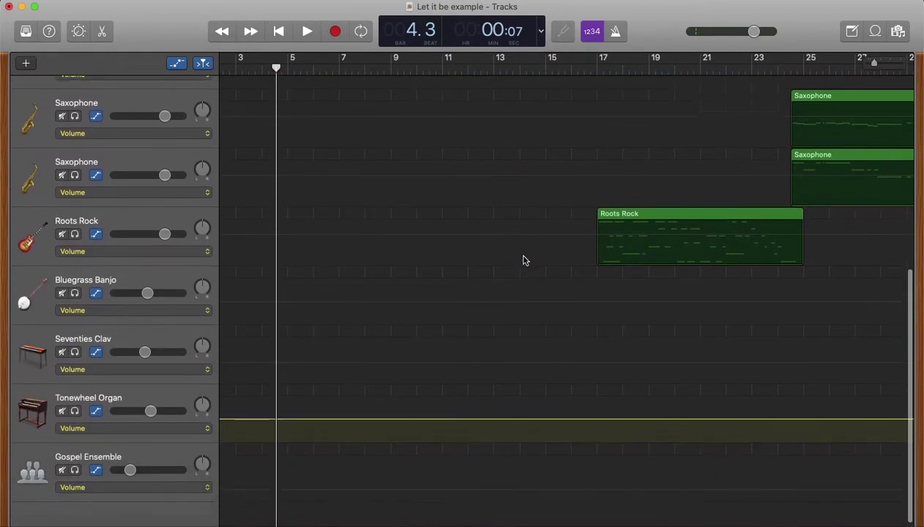
scroll(523, 260, "up", 10)
scroll(523, 260, "right", 15)
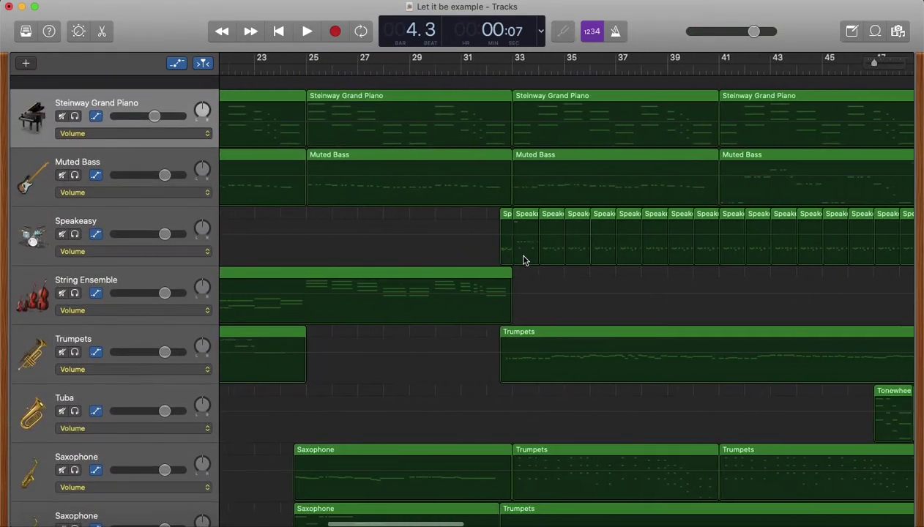
scroll(523, 260, "right", 18)
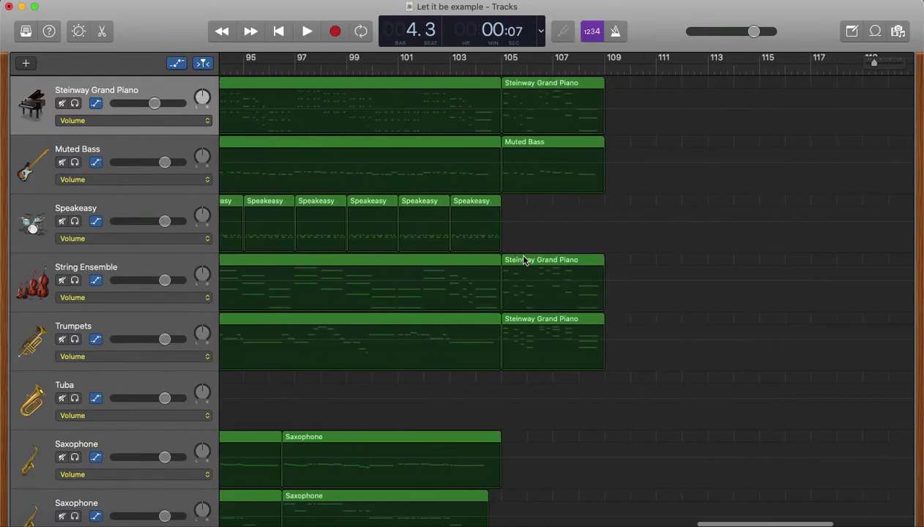
scroll(524, 259, "down", 6)
scroll(523, 260, "down", 4)
scroll(523, 260, "left", 17)
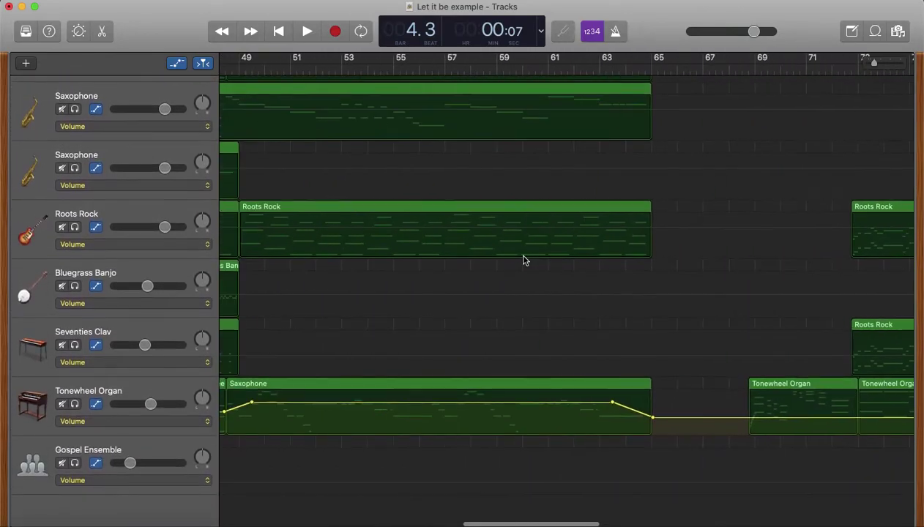
scroll(513, 443, "left", 3)
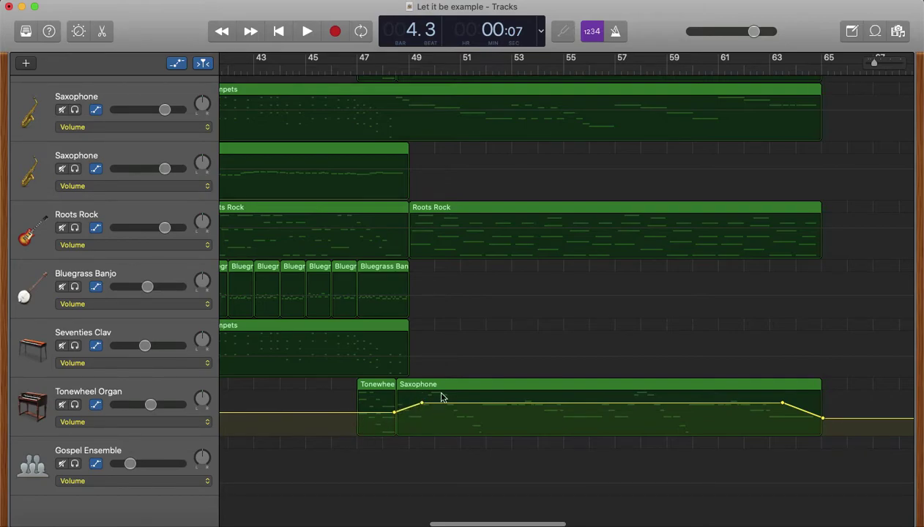
scroll(393, 412, "left", 10)
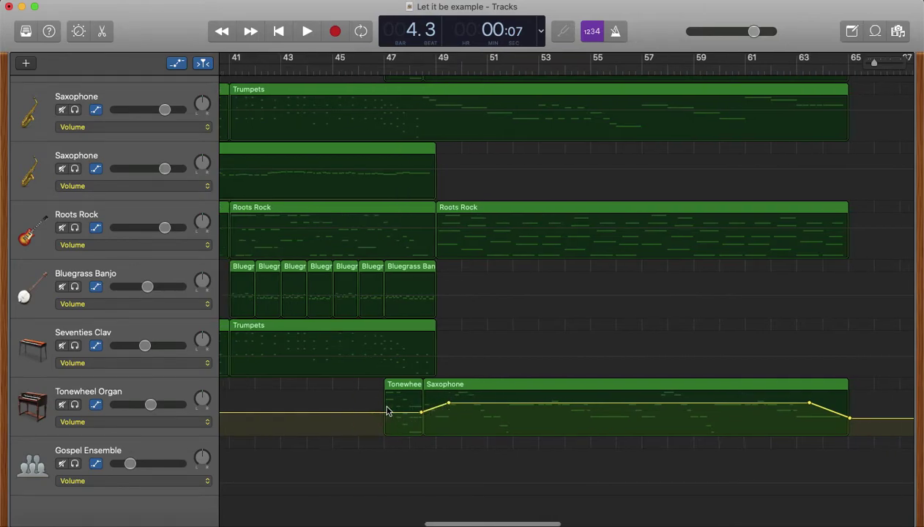
Try adding volume automation points on the Seventies Clav track between about bars 34 and 37, with the middle point at -8.0 dB
left_click(421, 359)
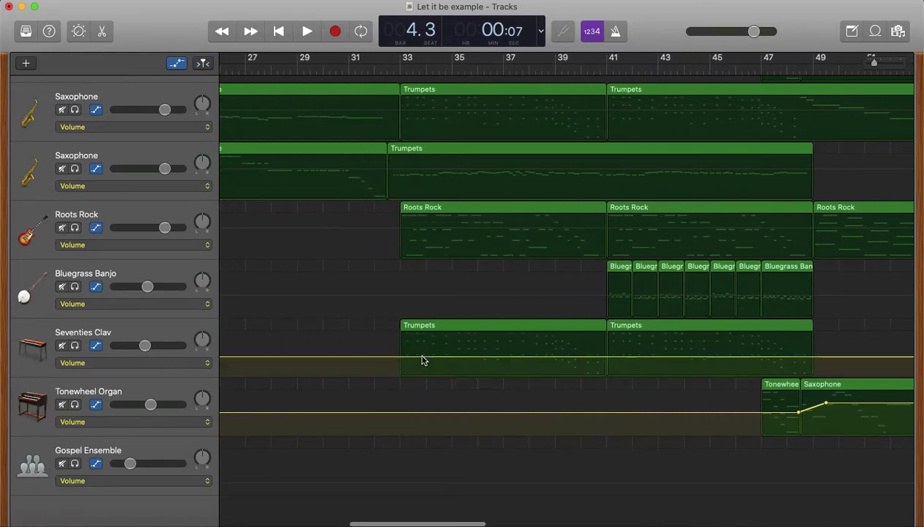
left_click(422, 356)
left_click(514, 356)
mouse_move(488, 359)
left_mouse_down()
mouse_move(486, 326)
mouse_move(487, 365)
mouse_move(487, 357)
left_mouse_up()
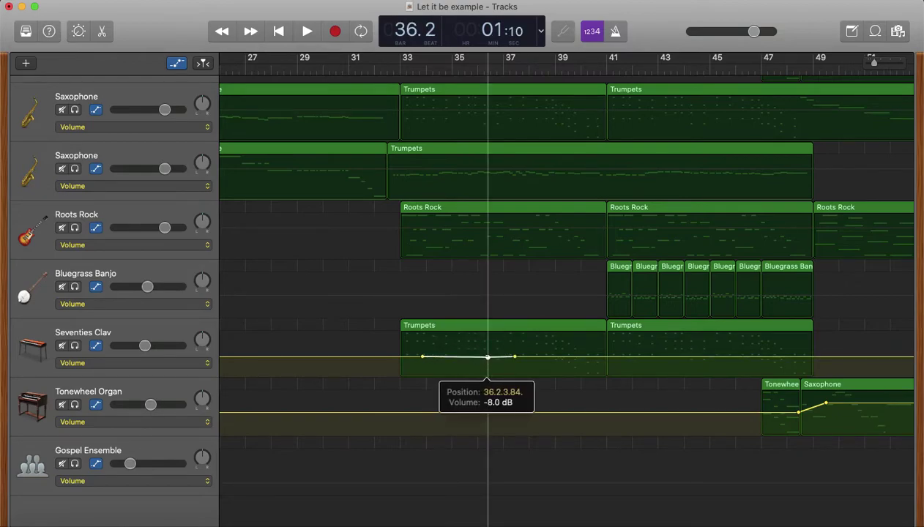
left_click(487, 356)
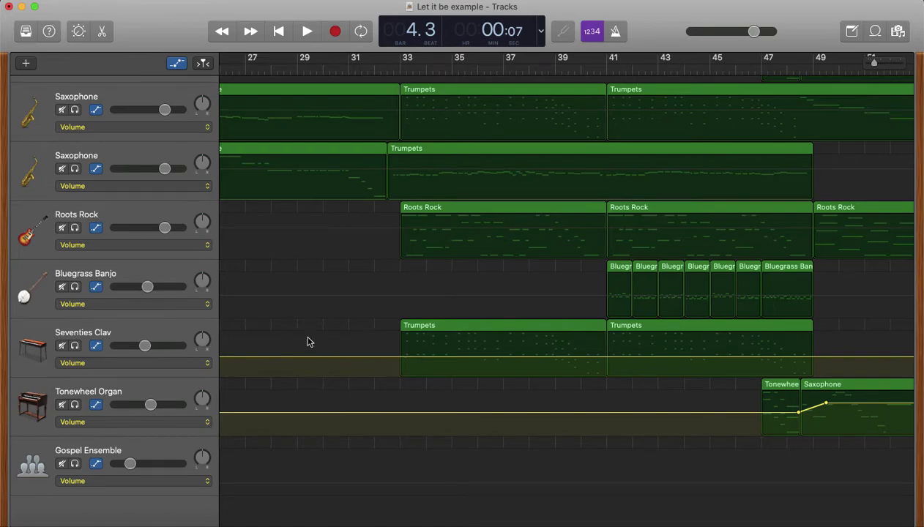
Review the automation parameters offered for the Steinway Grand Piano track, including those of Tape Delay, and hide automation on all tracks
scroll(308, 342, "left", 15)
scroll(308, 342, "up", 10)
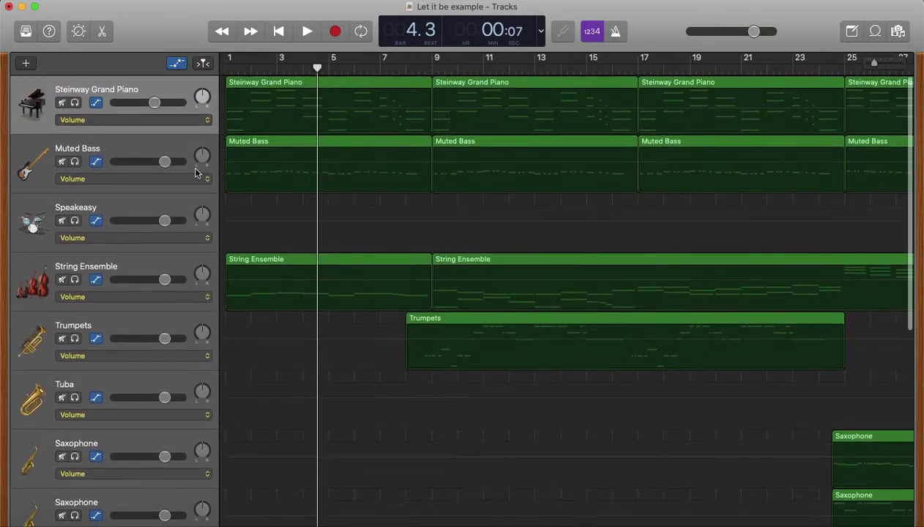
left_click(157, 120)
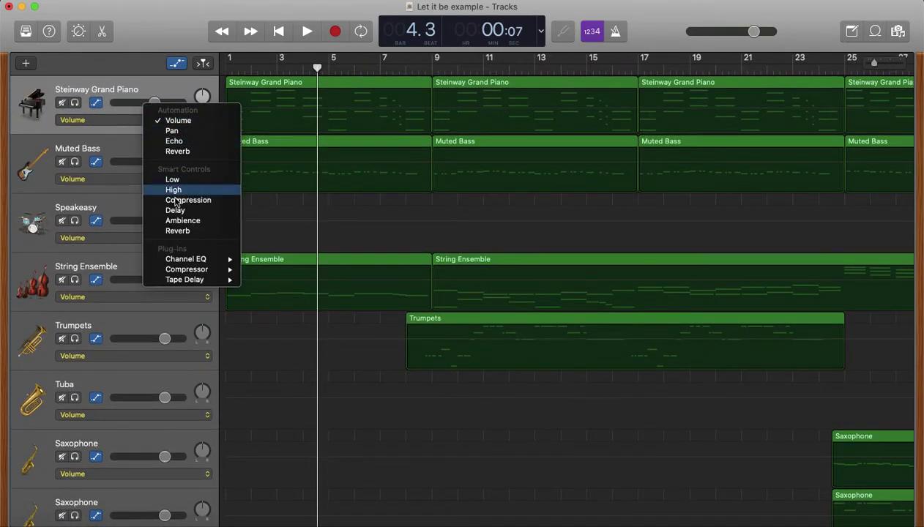
left_click(96, 118)
left_click(96, 119)
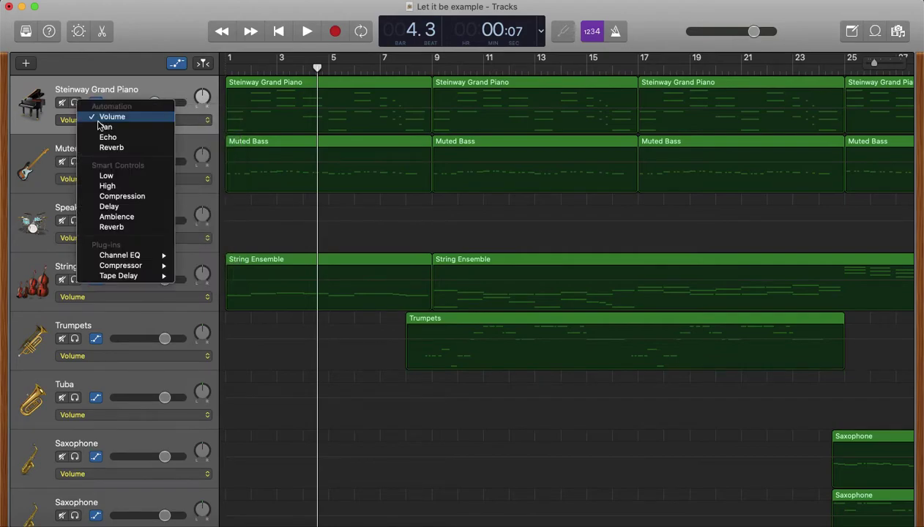
mouse_move(132, 279)
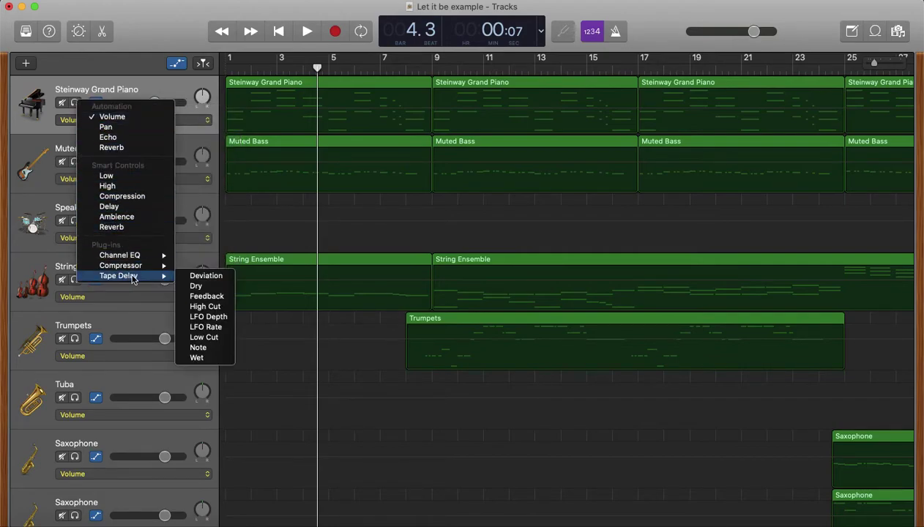
left_click(168, 86)
key("a")
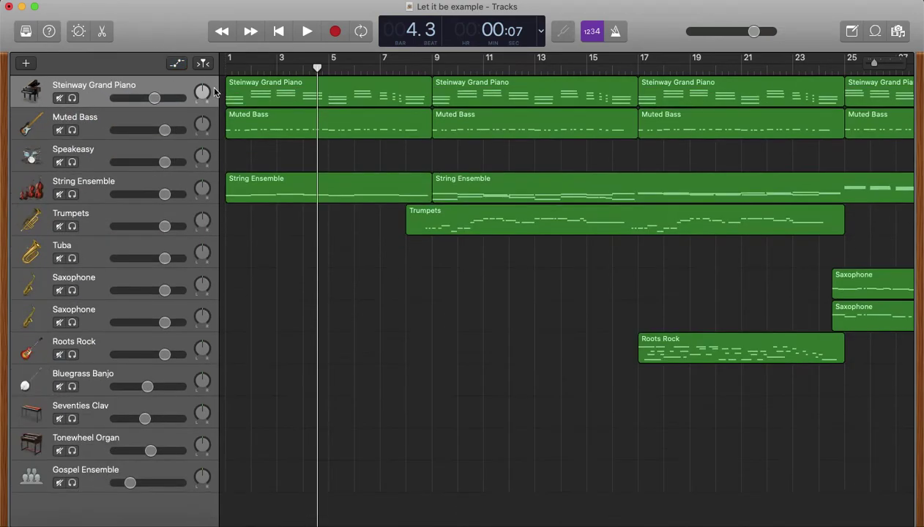
Play the song from bar 4 with the system volume lowered, and stop playback around bar 6
key("space")
key("XF86AudioLowerVolume")
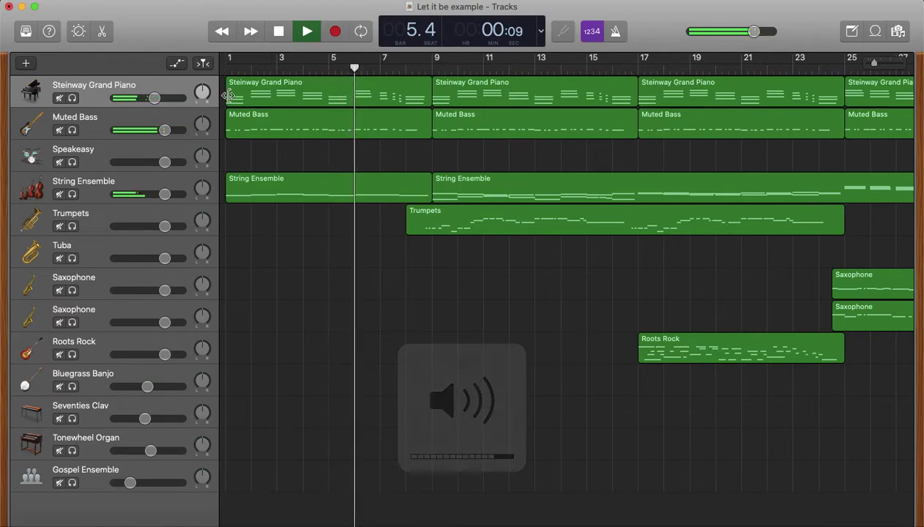
key("space")
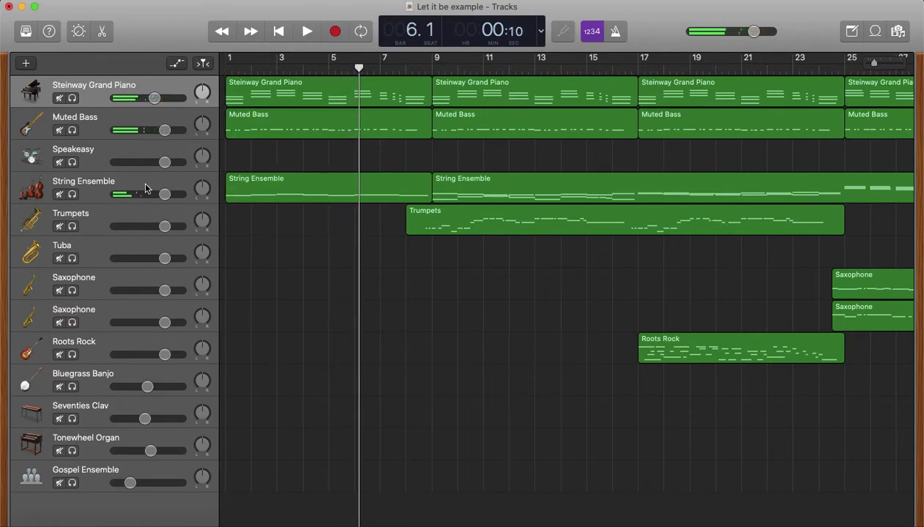
Solo the String Ensemble track, listen to it from bar 6, and stop playback around bar 13
left_click(72, 195)
key("space")
key("XF86AudioRaiseVolume")
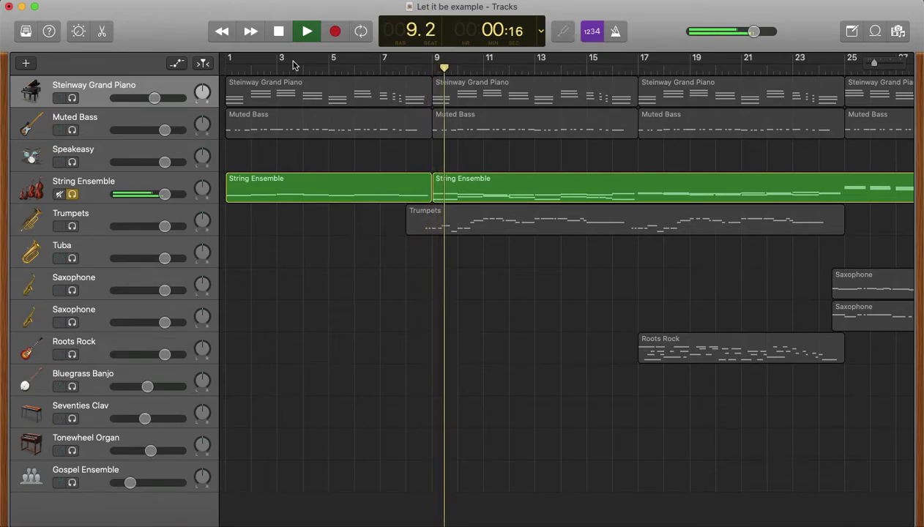
key("XF86AudioLowerVolume")
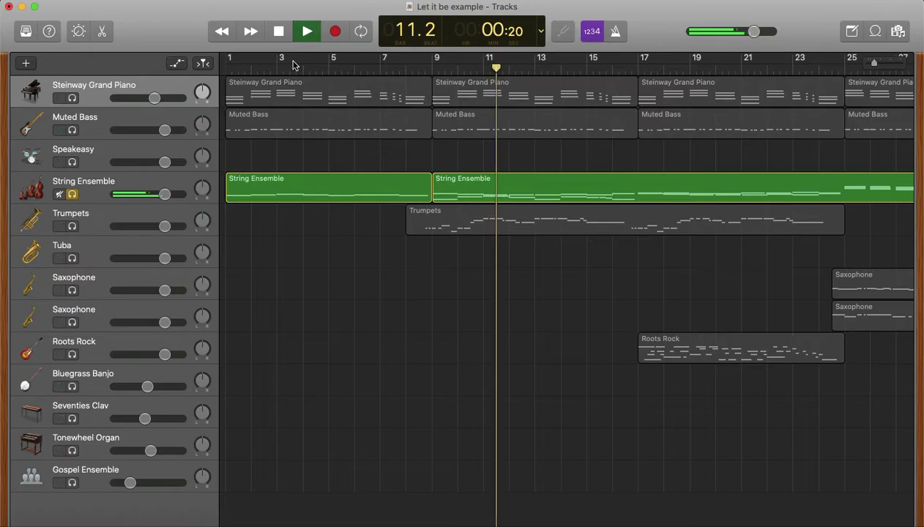
key("a")
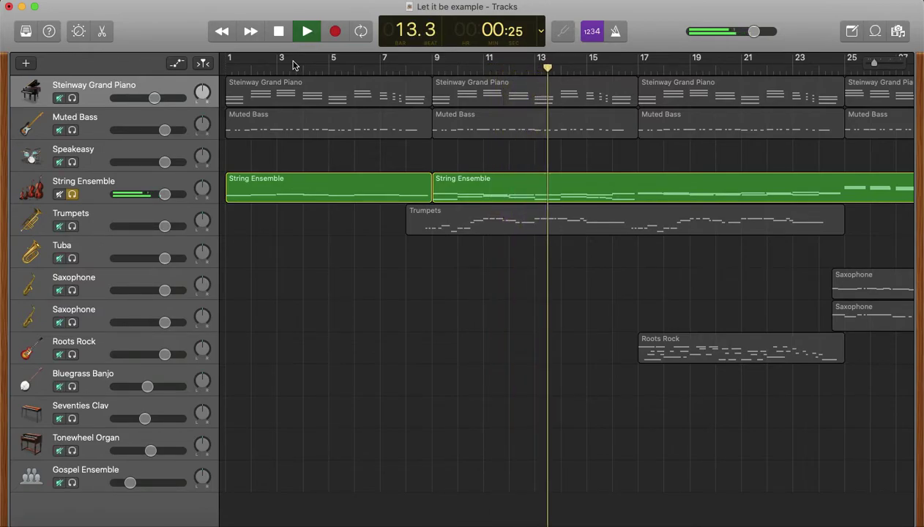
key("space")
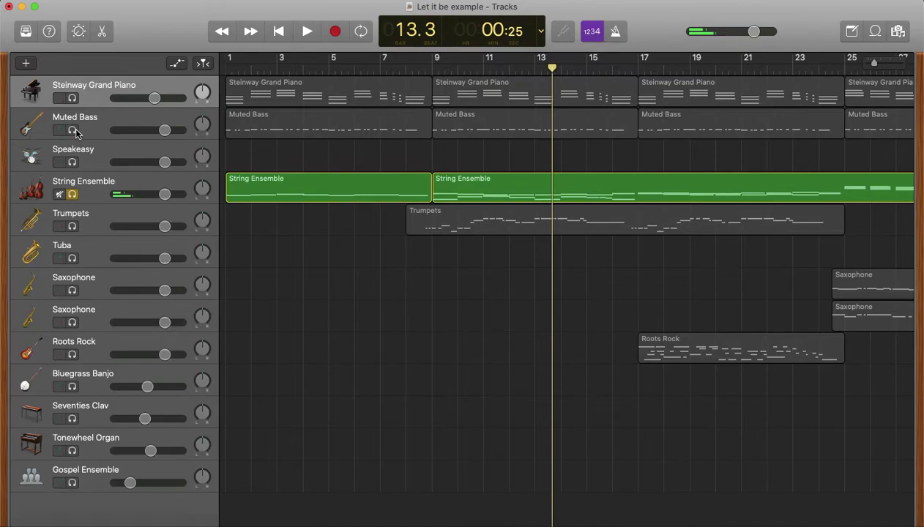
Solo the Muted Bass track in place of the String Ensemble, listen with the system volume raised, and stop around bar 16
left_click(72, 129)
key("space")
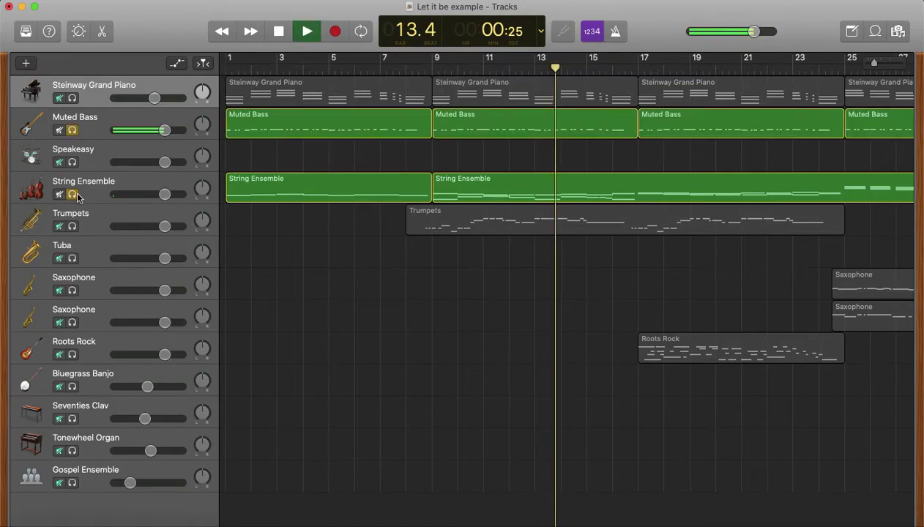
left_click(76, 195)
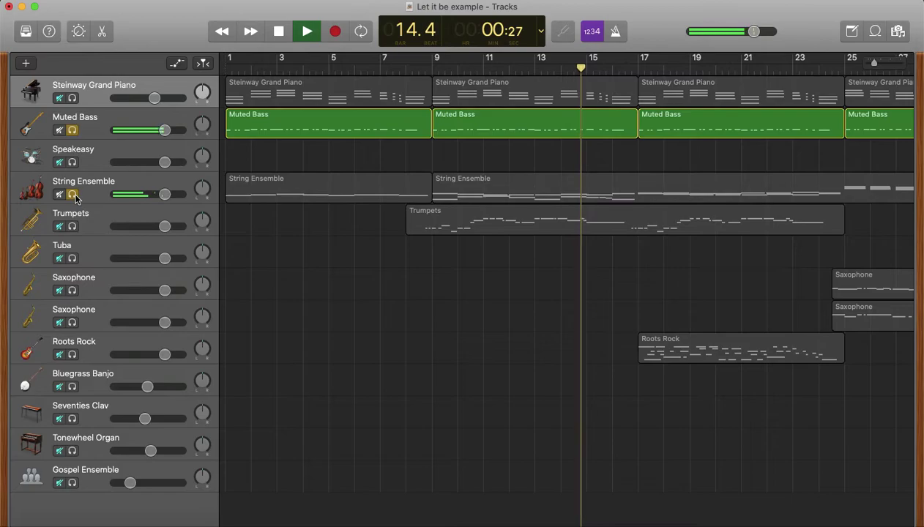
key("XF86AudioRaiseVolume")
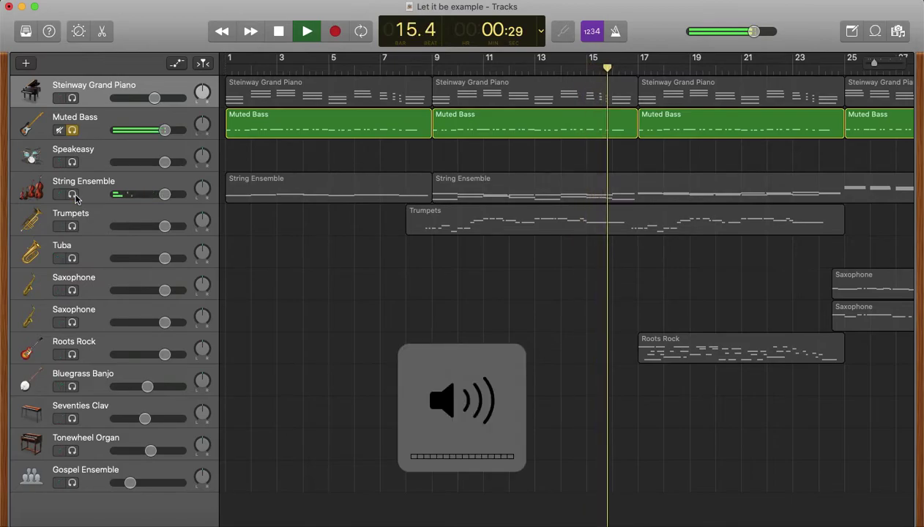
key("space")
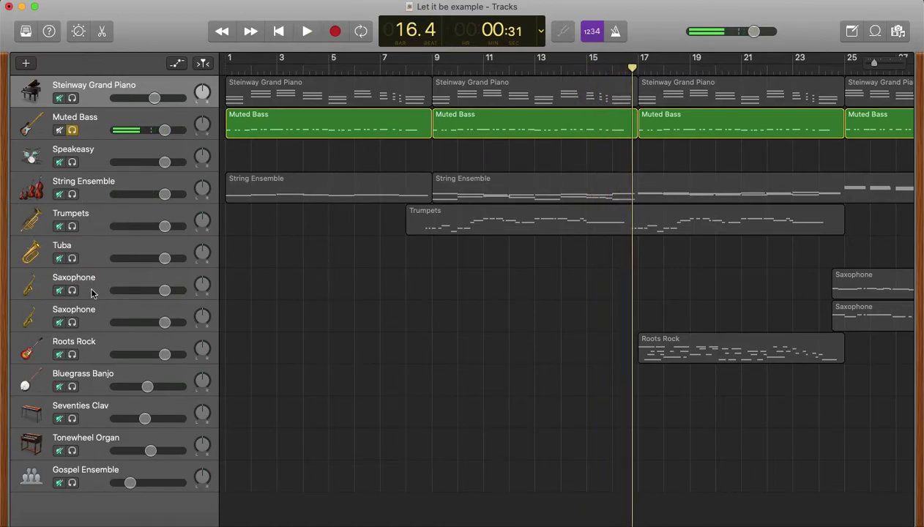
Solo the Roots Rock guitar together with the Muted Bass, listen up to about bar 24, and clear both solos
left_click(71, 354)
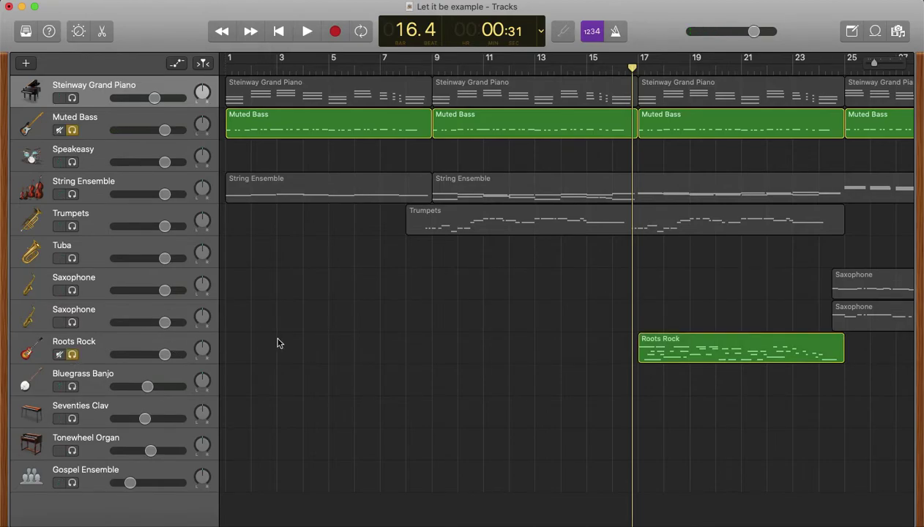
key("space")
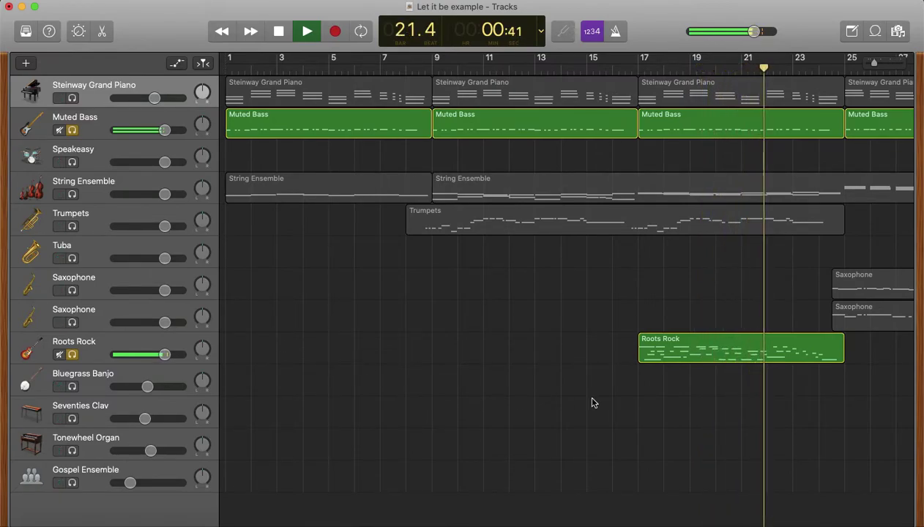
scroll(705, 407, "right", 10)
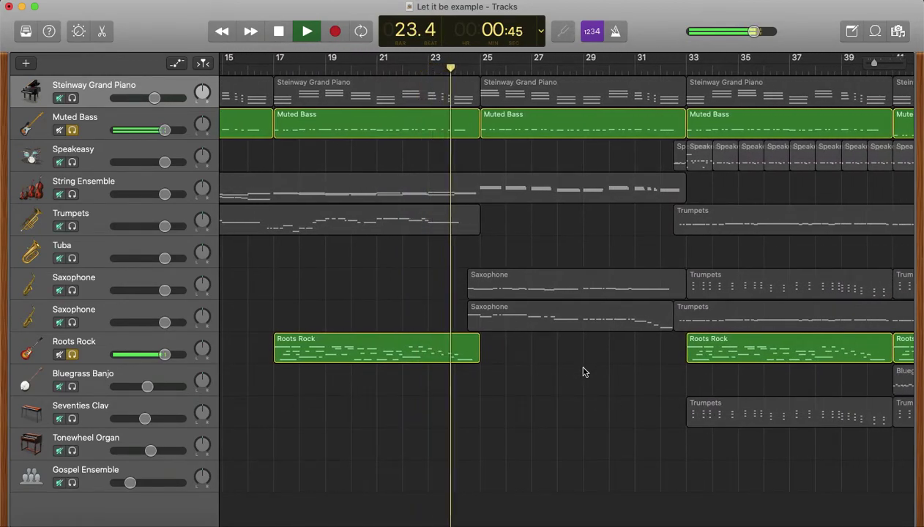
left_click(71, 355)
left_click(73, 131)
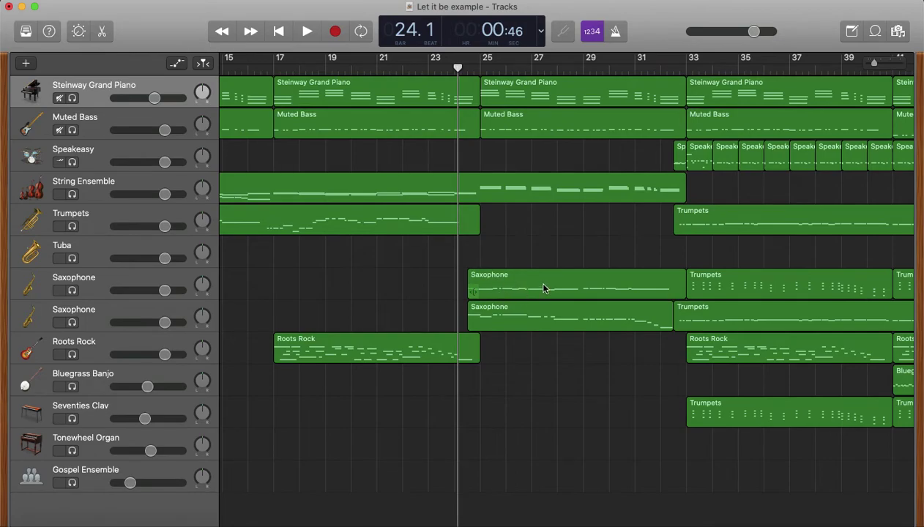
Play all tracks together from bar 24 to about bar 28, and examine how the instruments are layered across the whole song
key("space")
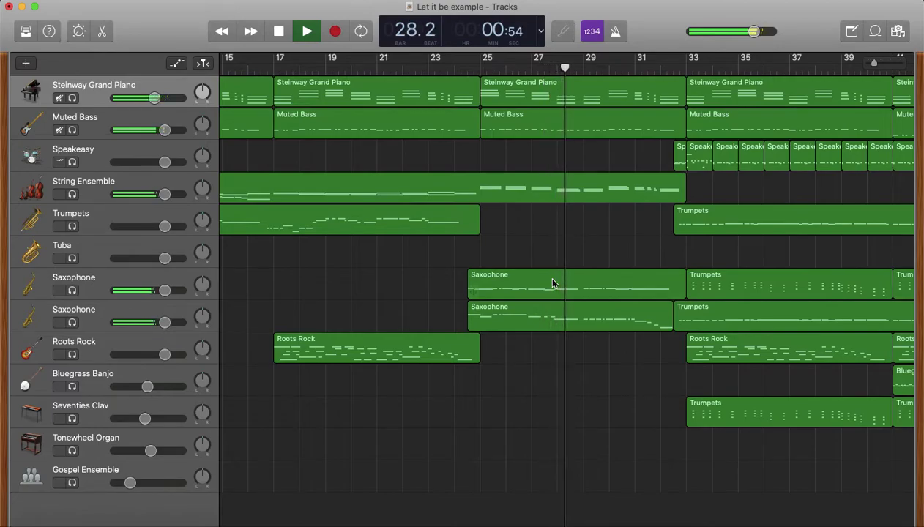
key("space")
key("super+Left")
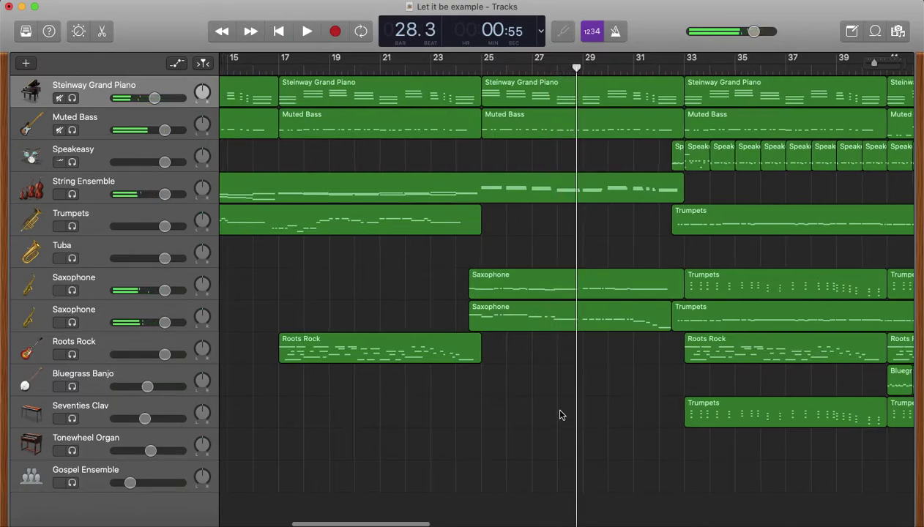
scroll(559, 415, "left", 5)
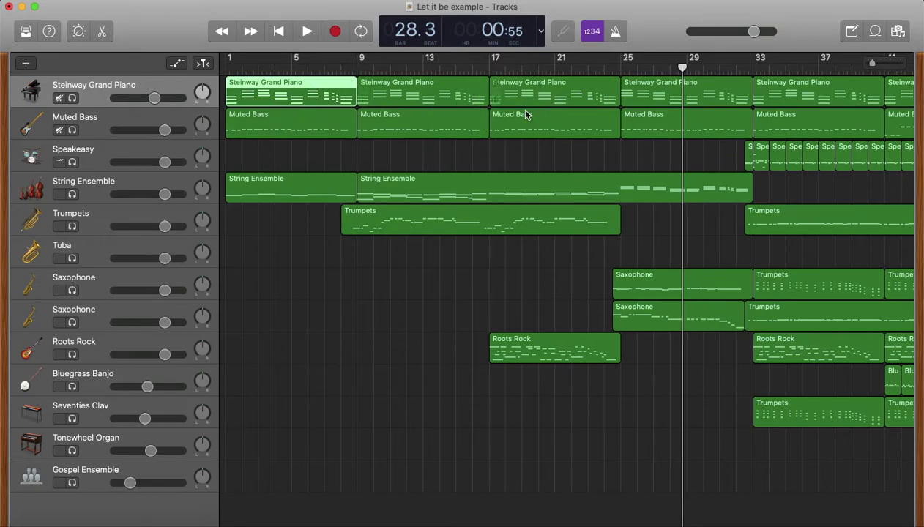
scroll(492, 147, "right", 5)
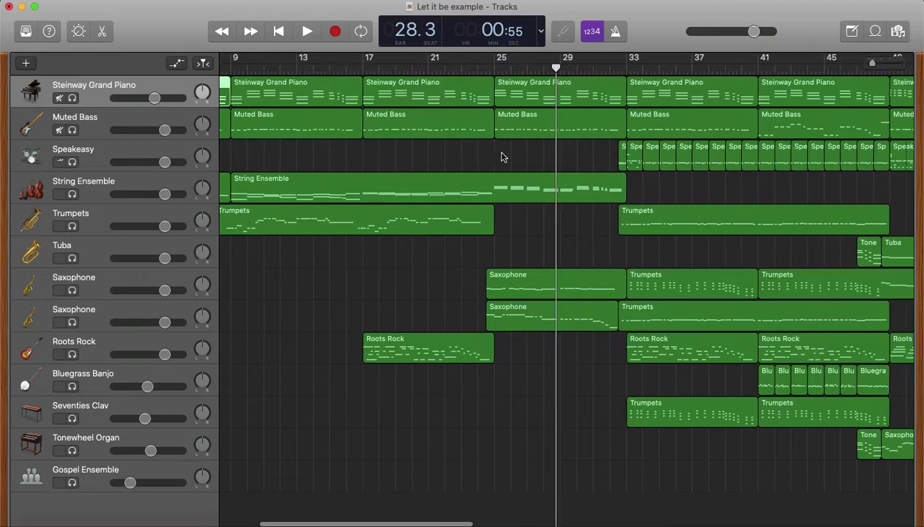
scroll(501, 156, "down", 5)
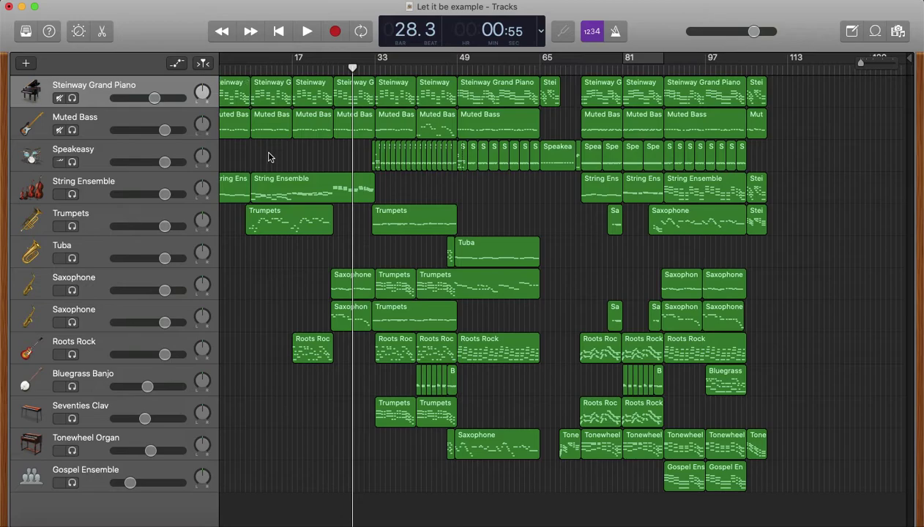
scroll(268, 157, "up", 2)
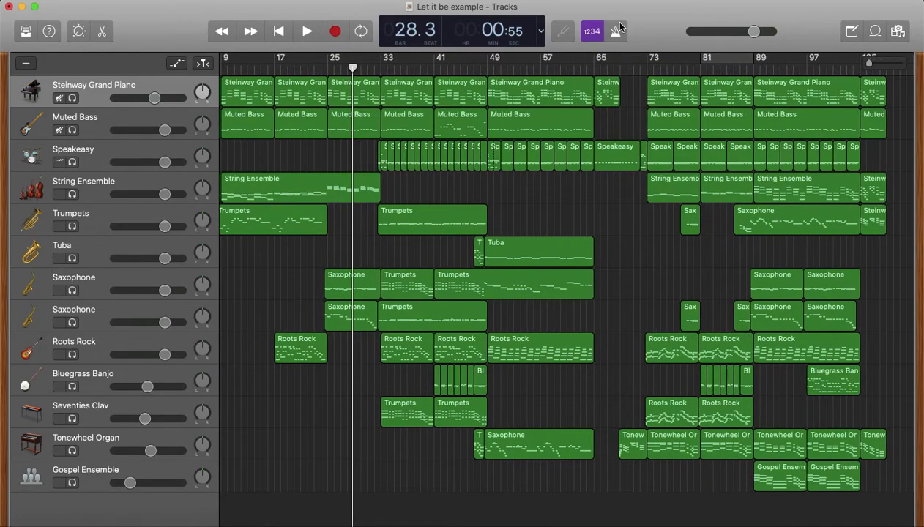
Open the Steinway Grand Piano region at bar 25 in the note editor, look it over, and close the editor
scroll(411, 198, "left", 2)
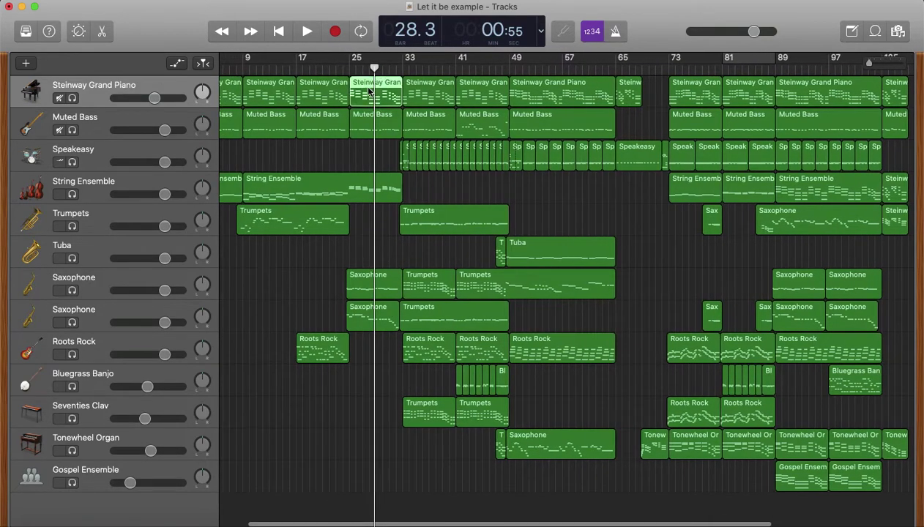
double_click(363, 85)
scroll(401, 422, "up", 4)
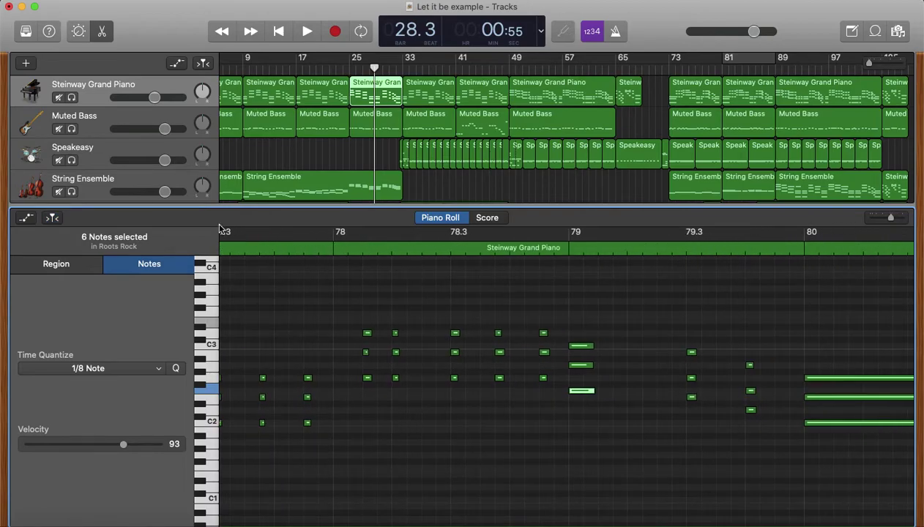
left_click(102, 35)
Play all tracks from bar 28 in a closer timeline view, set bars 33 to 41 as the cycle area, and stop around bar 40
key("super+Right")
key("space")
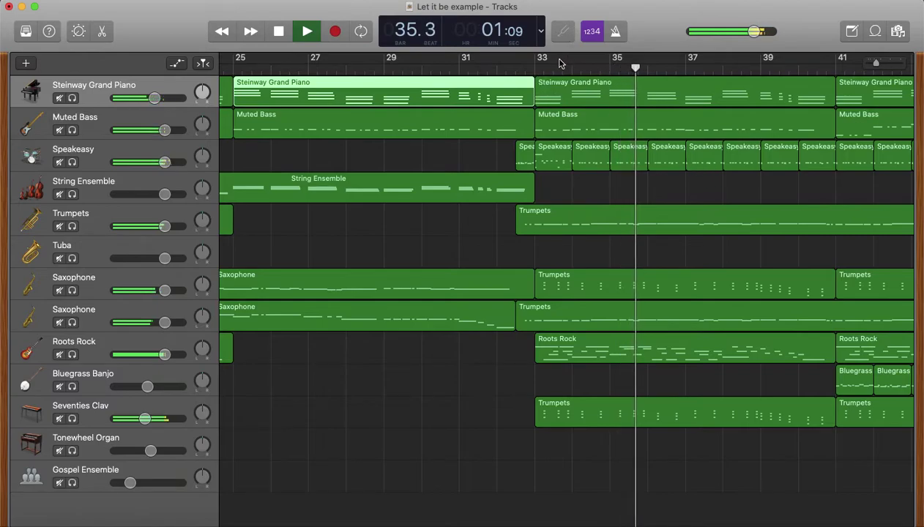
left_click_drag(536, 64, 835, 88)
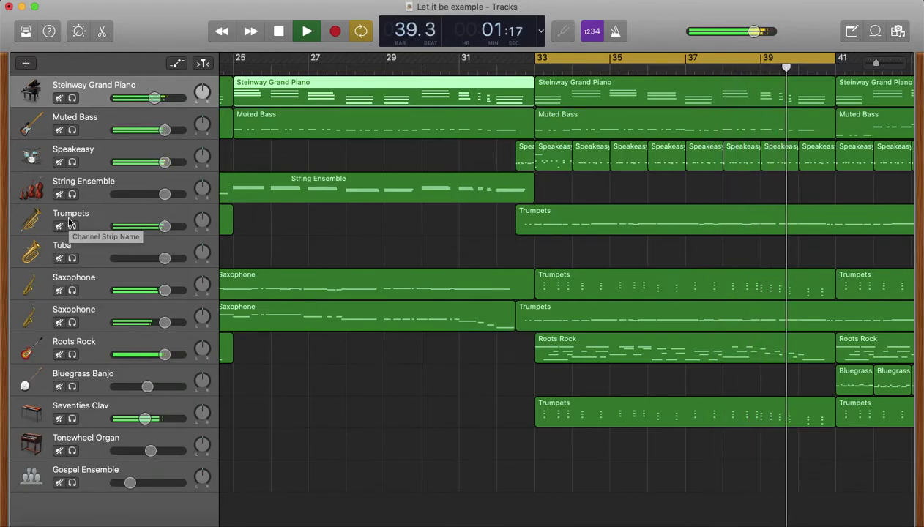
key("space")
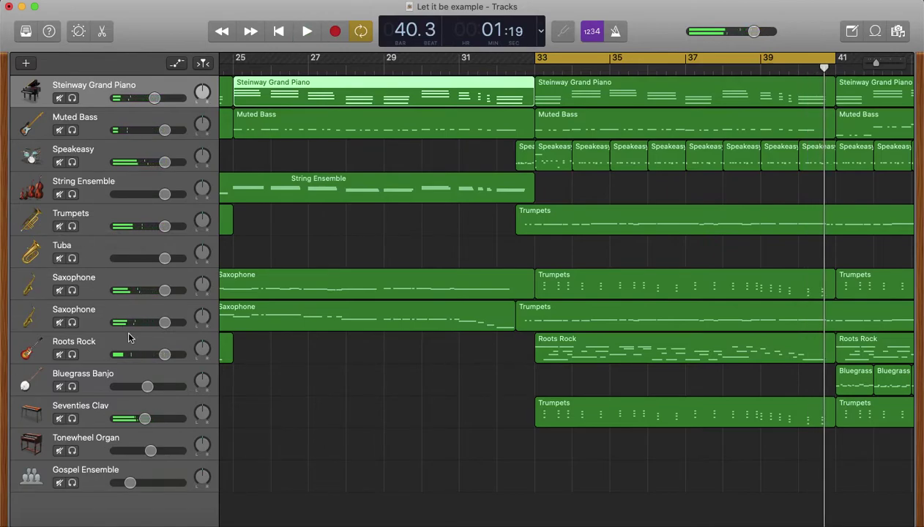
Solo the Trumpets track in place of the lower Saxophone, open its region at bar 33 in the Piano Roll, and start playback
left_click(72, 323)
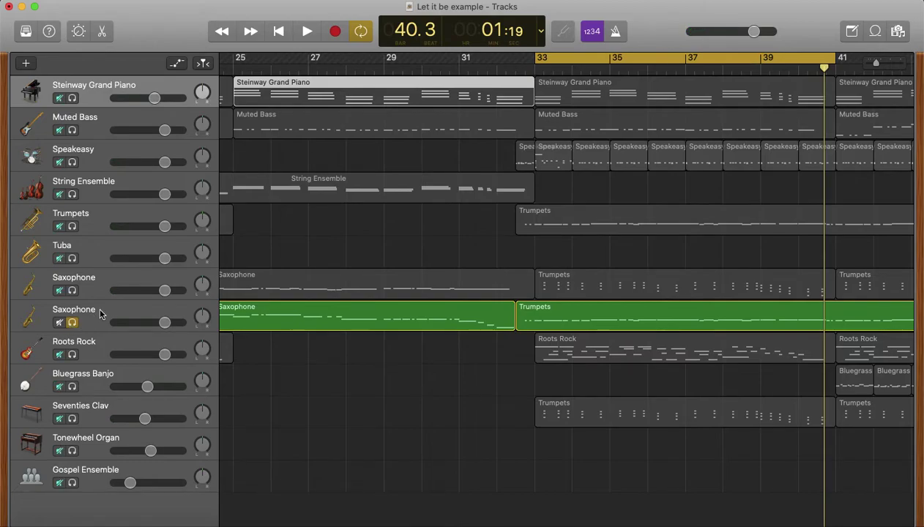
left_click(100, 313)
left_click(99, 226)
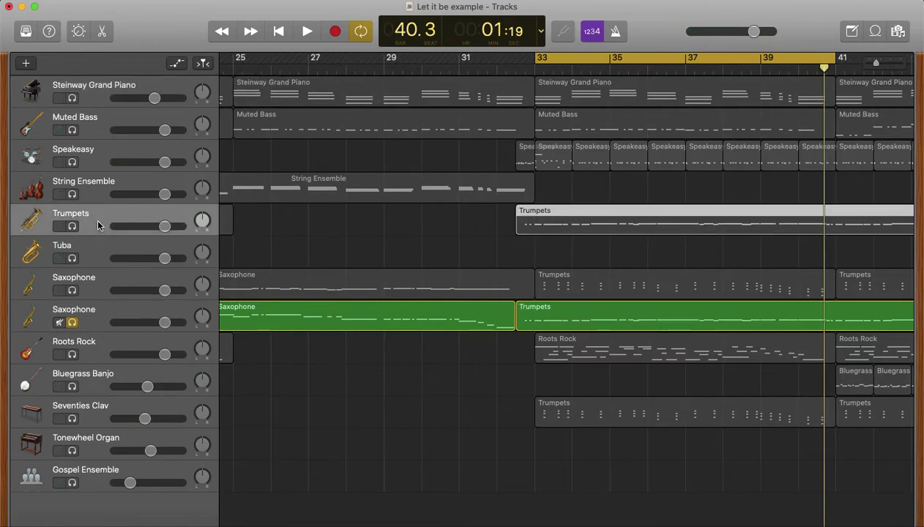
left_click(73, 227)
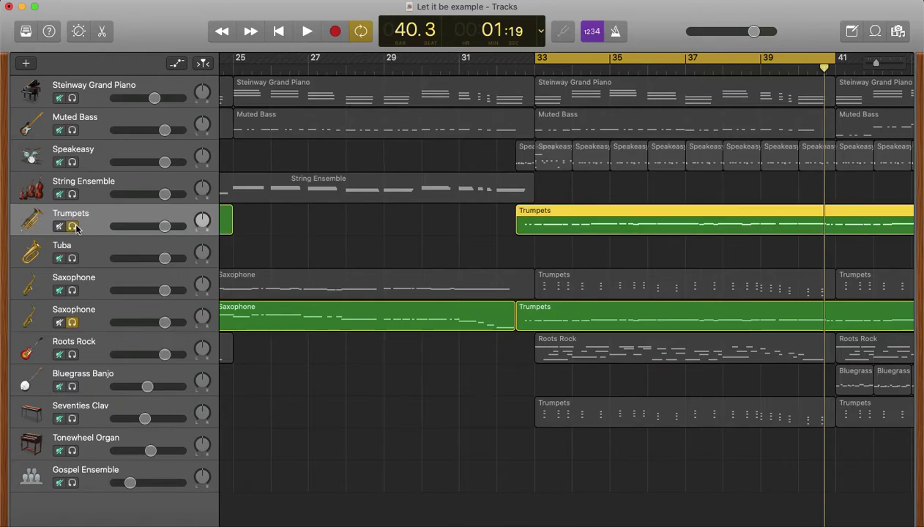
left_click(73, 322)
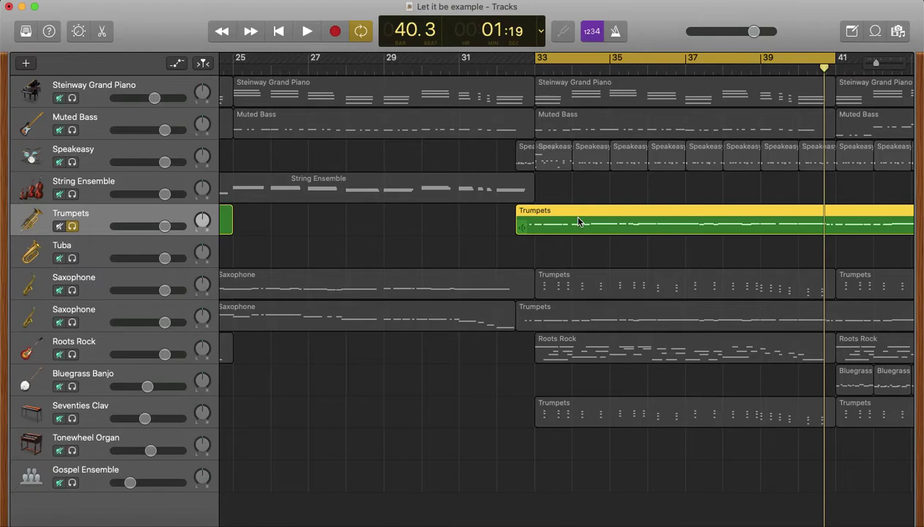
double_click(578, 221)
key("space")
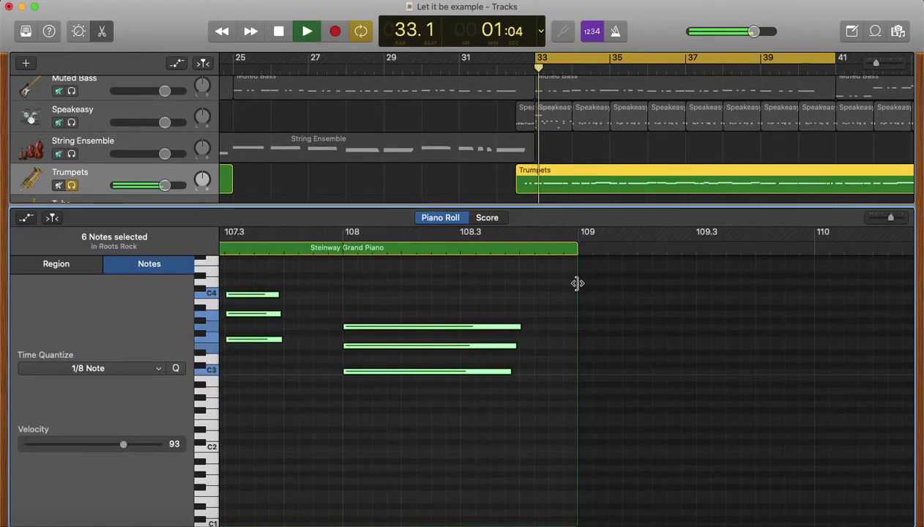
Solo the Steinway Grand Piano together with the Trumpets while bars 33 to 41 keep looping
scroll(163, 99, "up", 2)
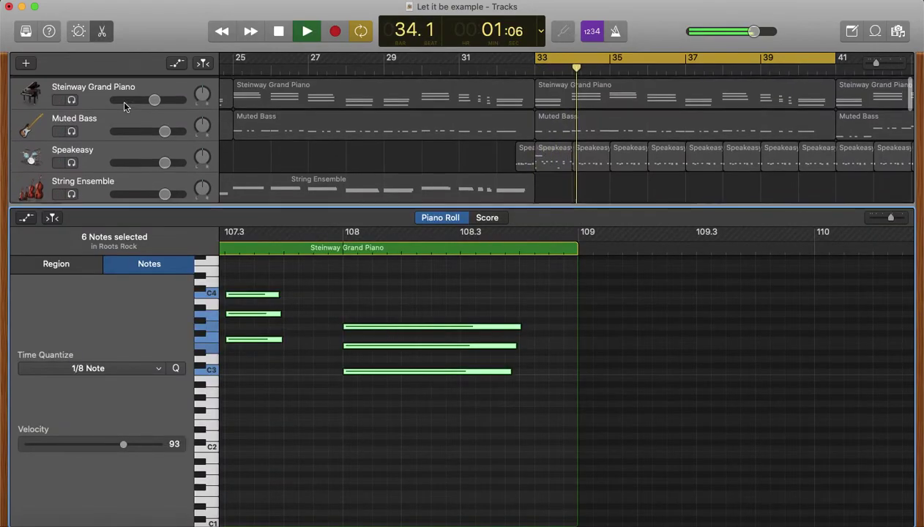
left_click(71, 103)
scroll(347, 407, "down", 1)
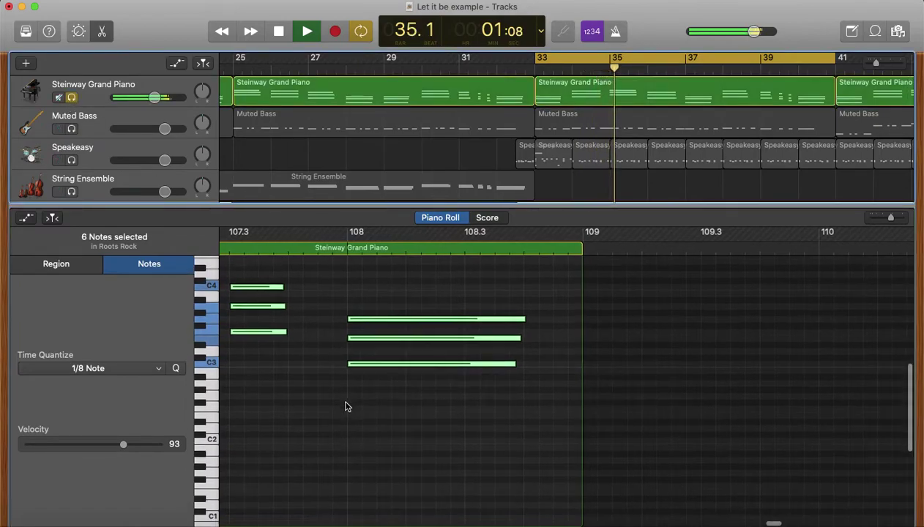
scroll(347, 407, "left", 2)
scroll(347, 394, "left", 2)
scroll(346, 394, "up", 1)
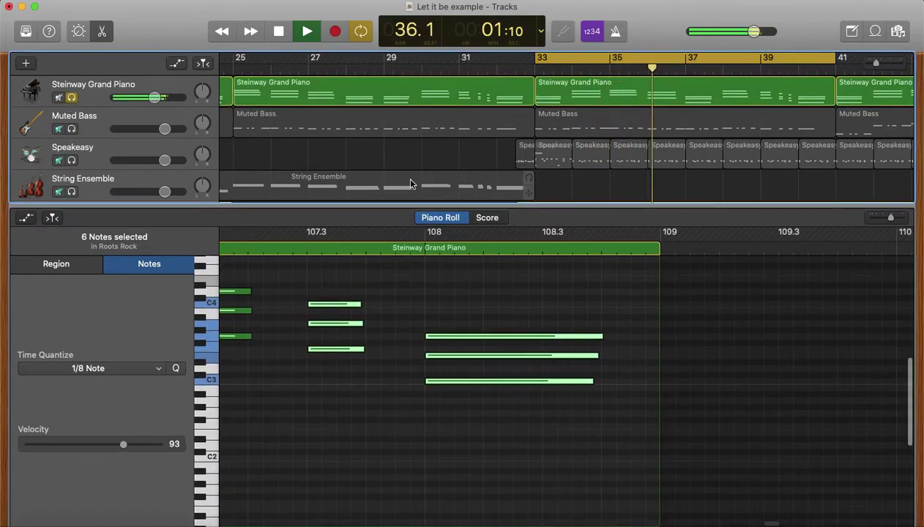
scroll(419, 187, "down", 1)
Make the Piano Roll follow the playhead and examine the Trumpets melody notes within the looped bars 33 to 41
key("e")
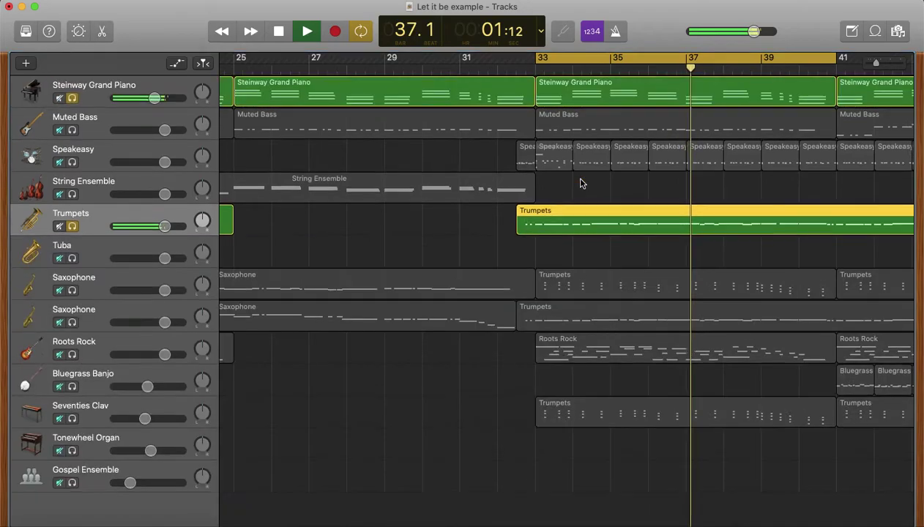
key("e")
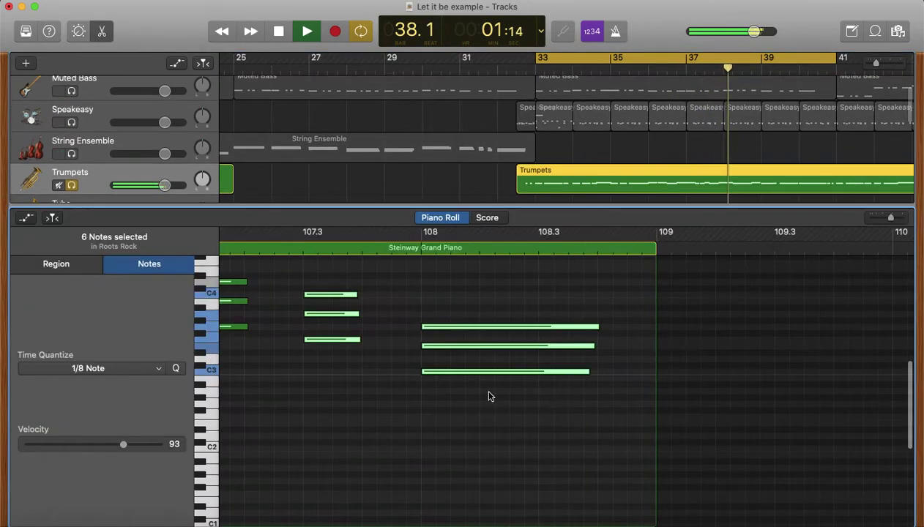
left_click(298, 393)
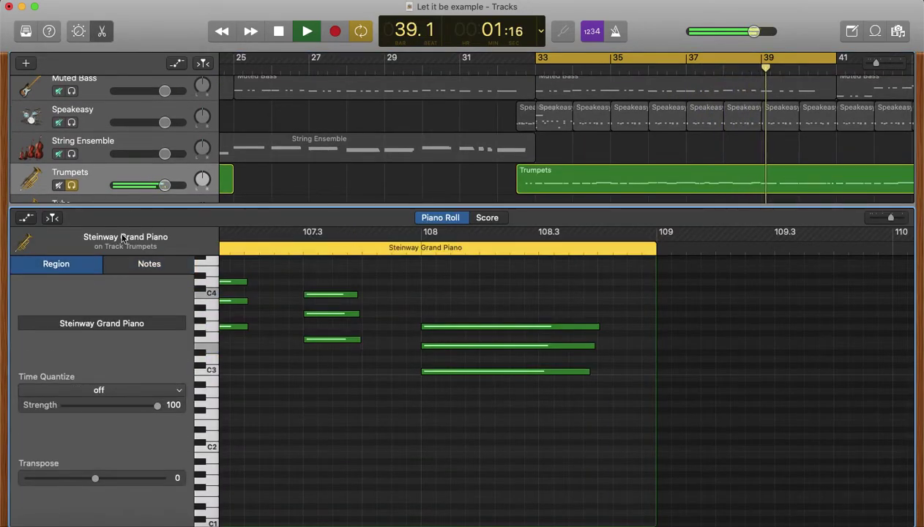
left_click(53, 219)
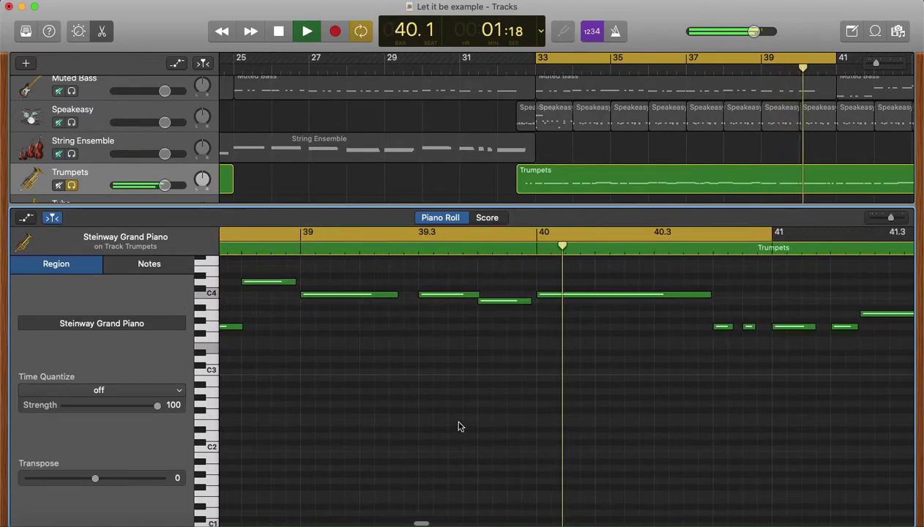
scroll(468, 438, "down", 2)
scroll(468, 438, "right", 2)
scroll(467, 438, "left", 3)
scroll(467, 438, "down", 3)
scroll(468, 438, "down", 1)
left_click(53, 218)
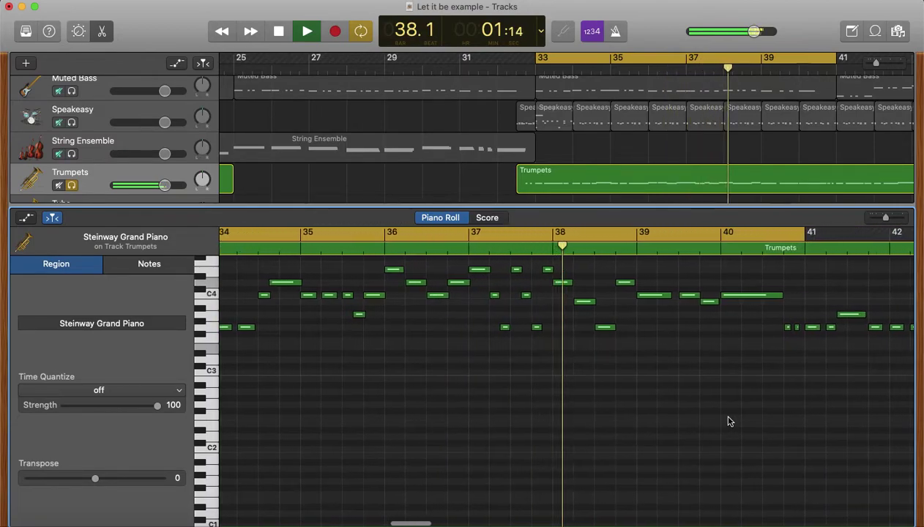
scroll(662, 381, "up", 2)
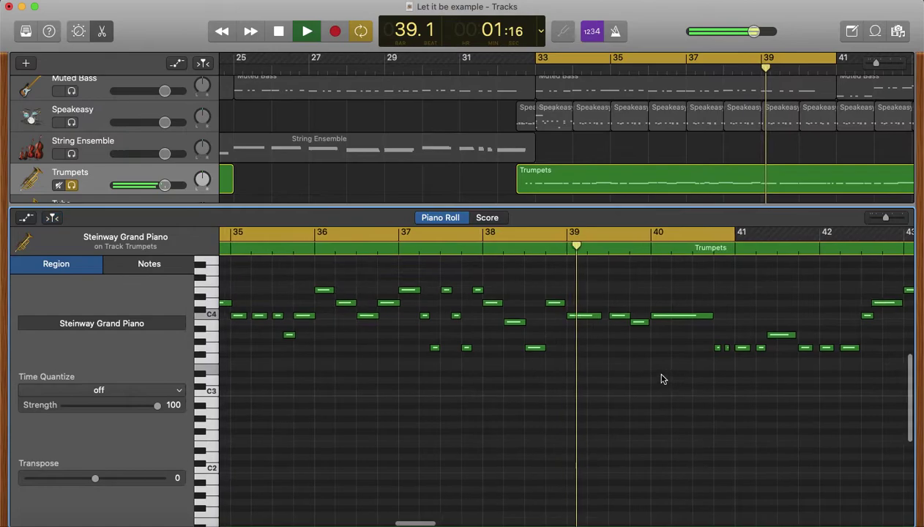
Show the Trumpets part as score notation, stop playback around bar 40, read the notes back from bar 34, and close the editor
left_click(485, 218)
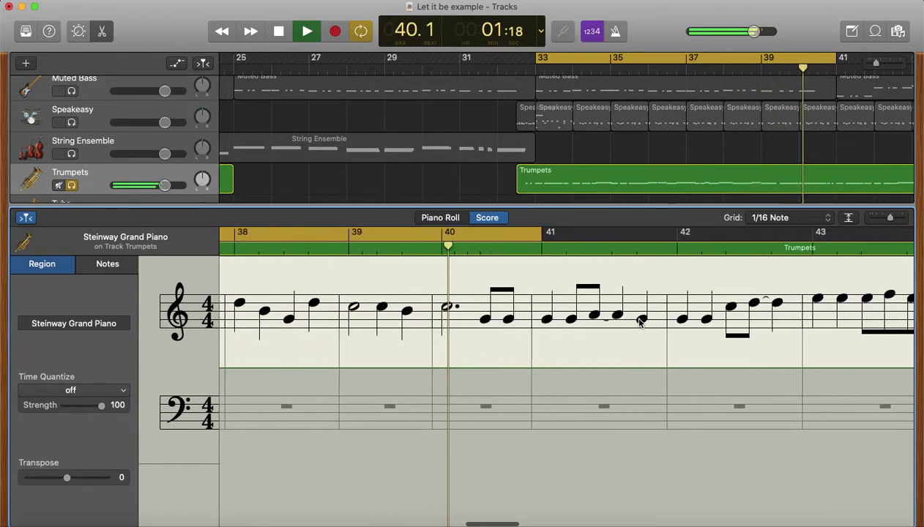
key("space")
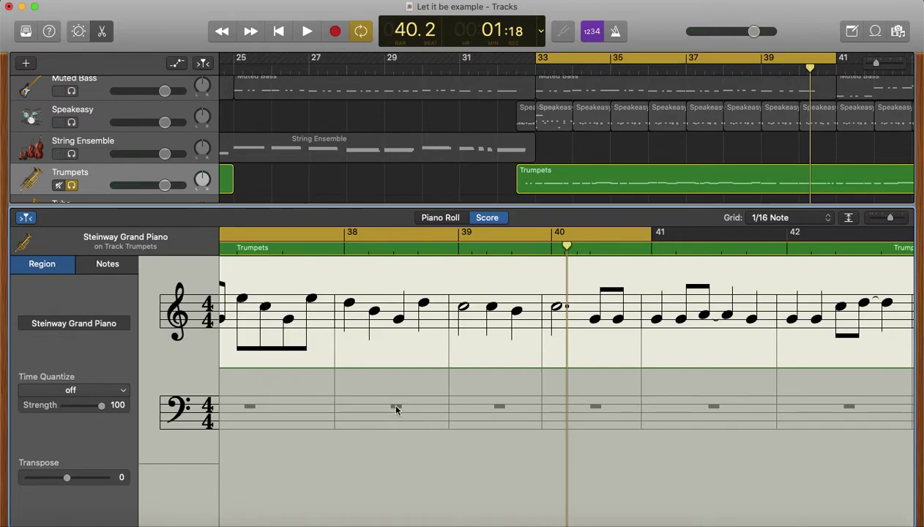
scroll(396, 412, "left", 10)
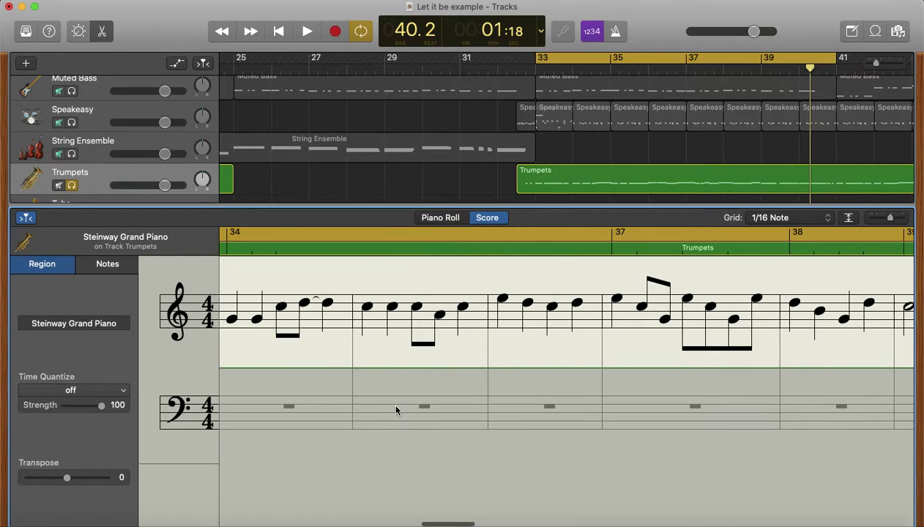
left_click(108, 36)
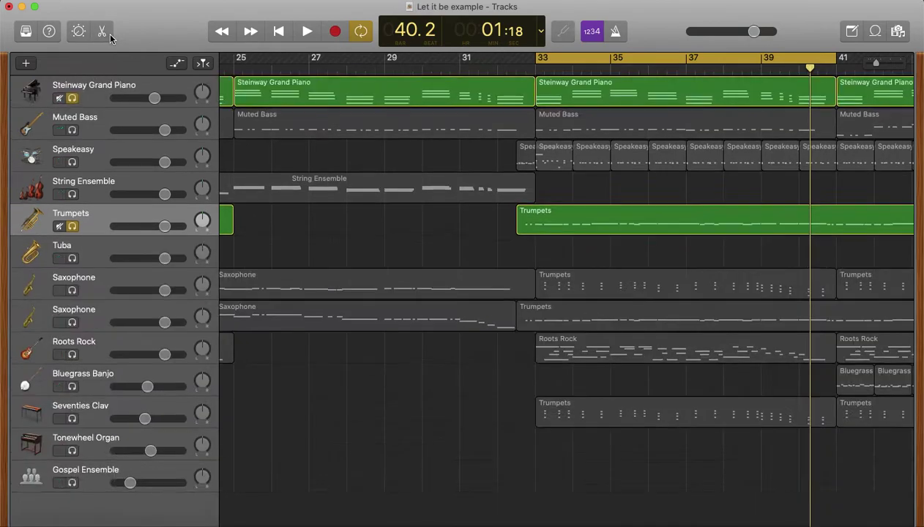
Clear the Trumpets and Steinway Grand Piano solos, turn off the cycle area, and resume playing all tracks from bar 40
left_click(72, 226)
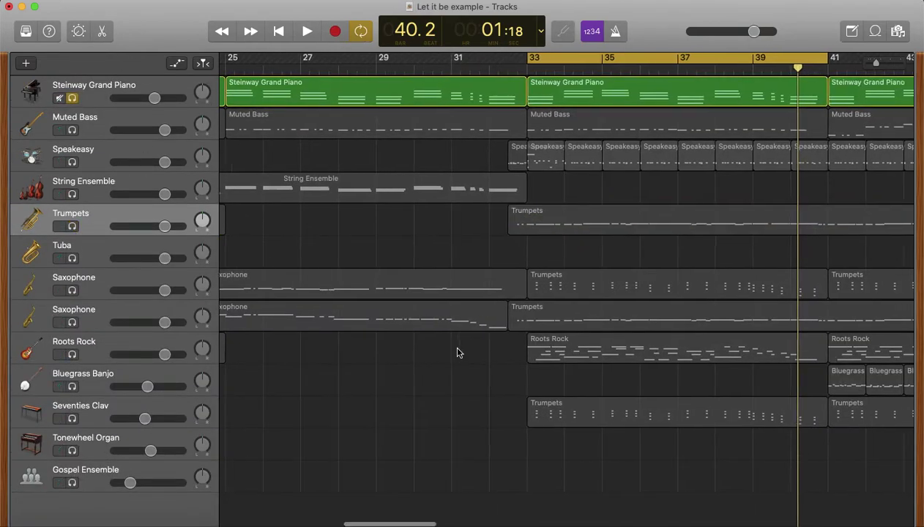
scroll(439, 344, "right", 3)
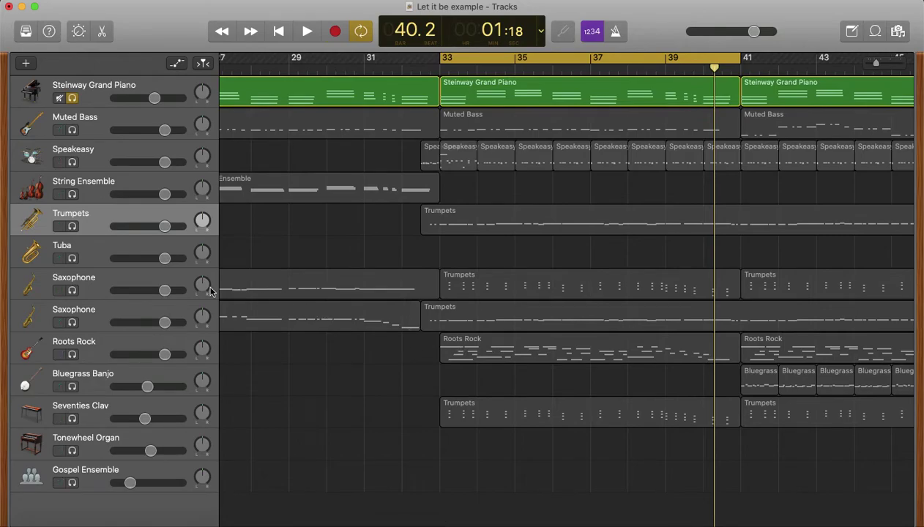
left_click(72, 98)
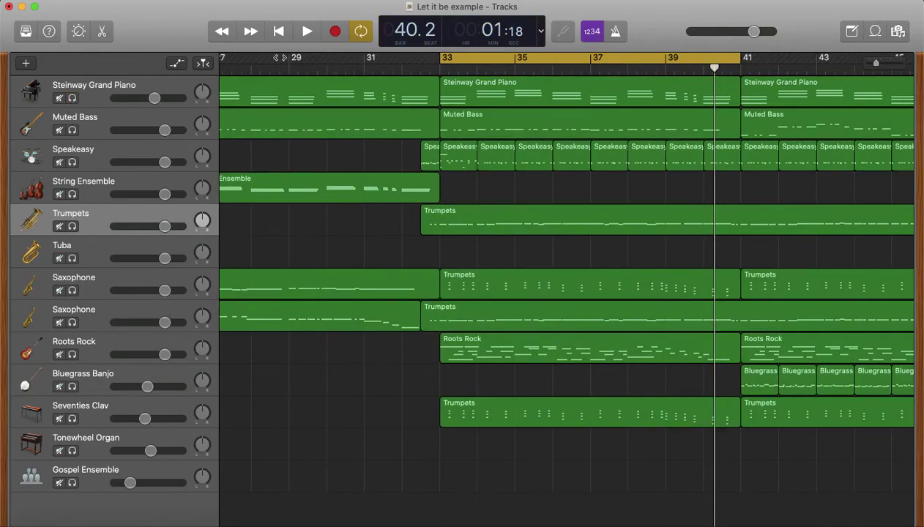
left_click(599, 59)
key("space")
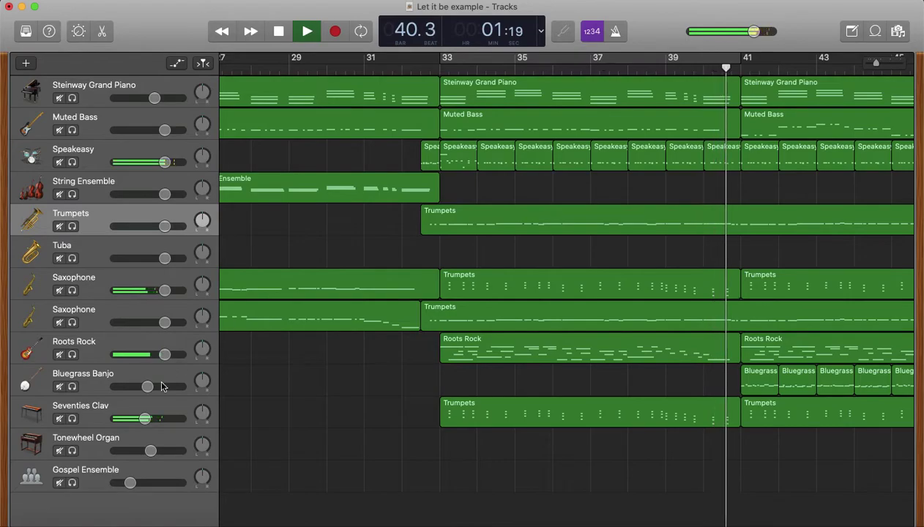
Add solos for the Bluegrass Banjo, Seventies Clav, upper Saxophone, Roots Rock and lower Saxophone one by one while listening up to about bar 47
left_click(73, 387)
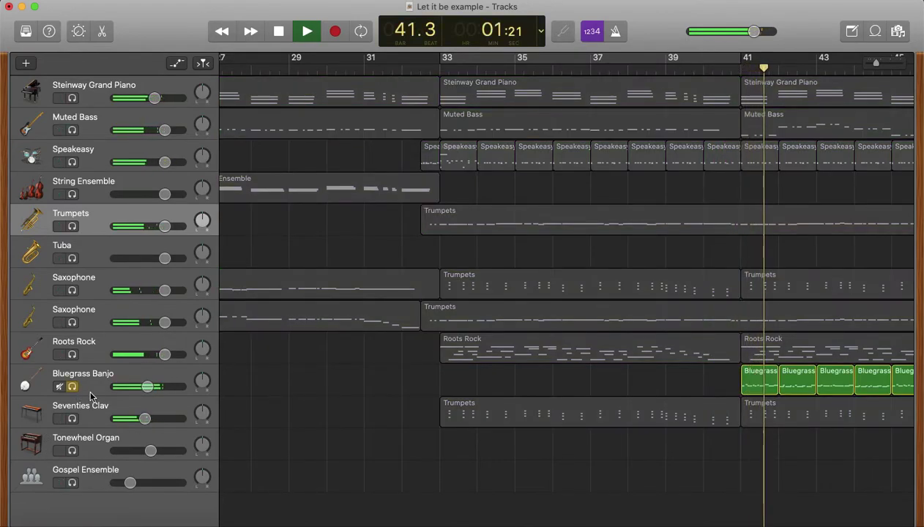
left_click(72, 419)
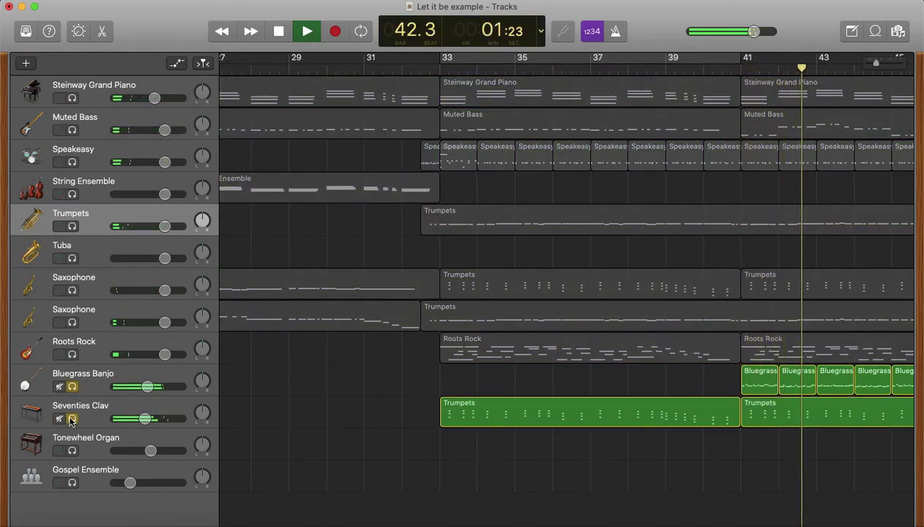
left_click(72, 289)
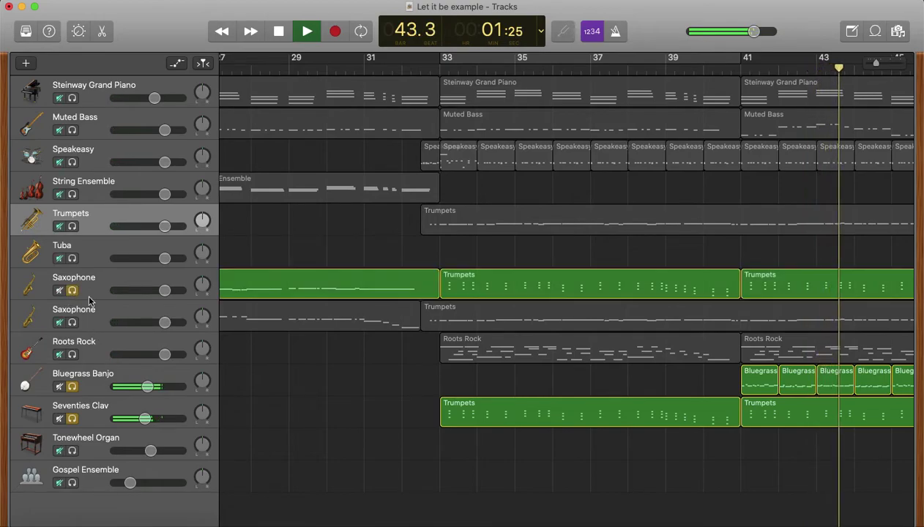
left_click(72, 354)
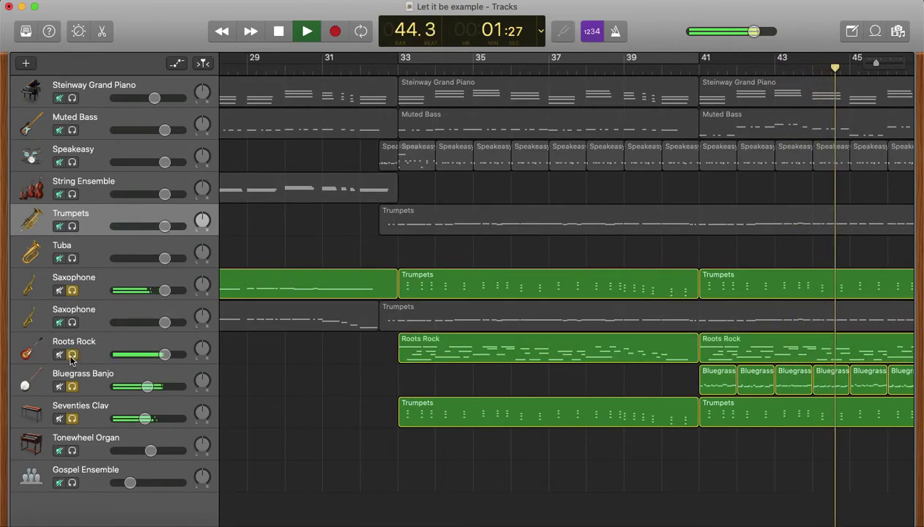
left_click(73, 323)
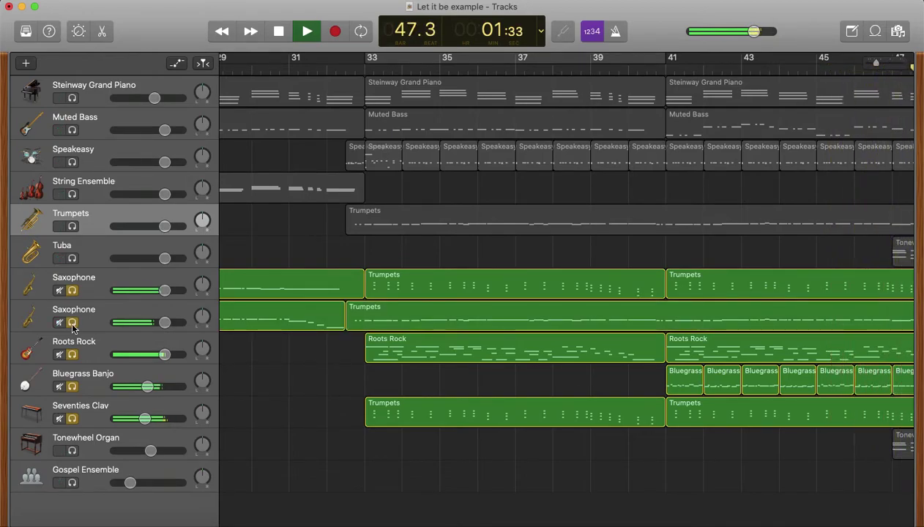
Clear all solos to replay every track from bar 41, and solo the Speakeasy drums around bar 43
left_click_drag(72, 419, 73, 290)
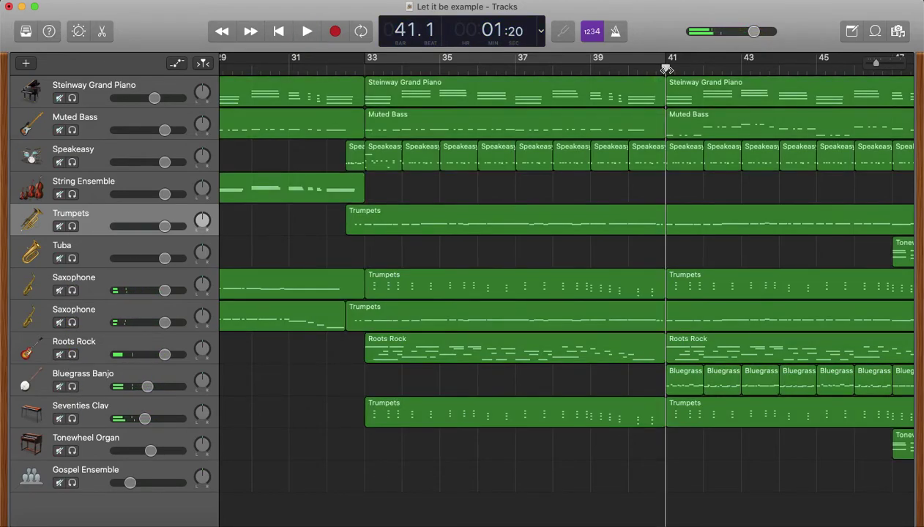
left_click(666, 71)
key("space")
scroll(756, 236, "right", 3)
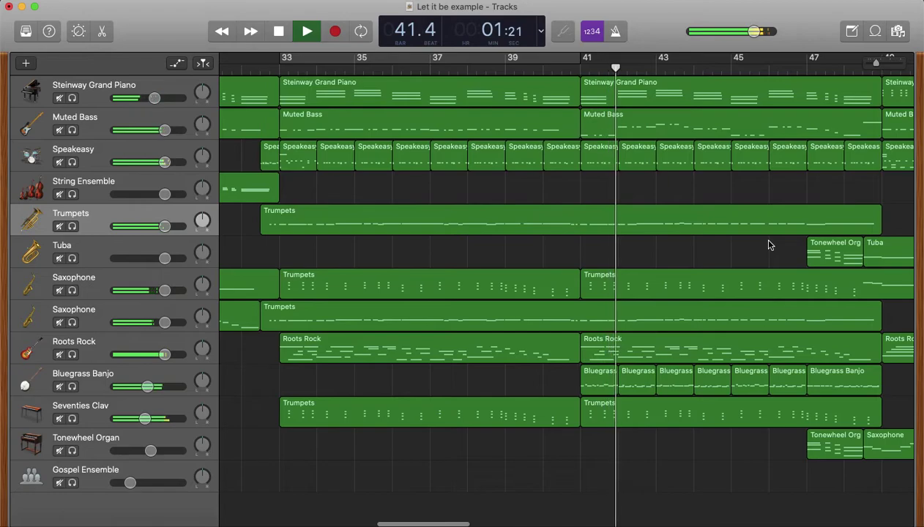
left_click(72, 162)
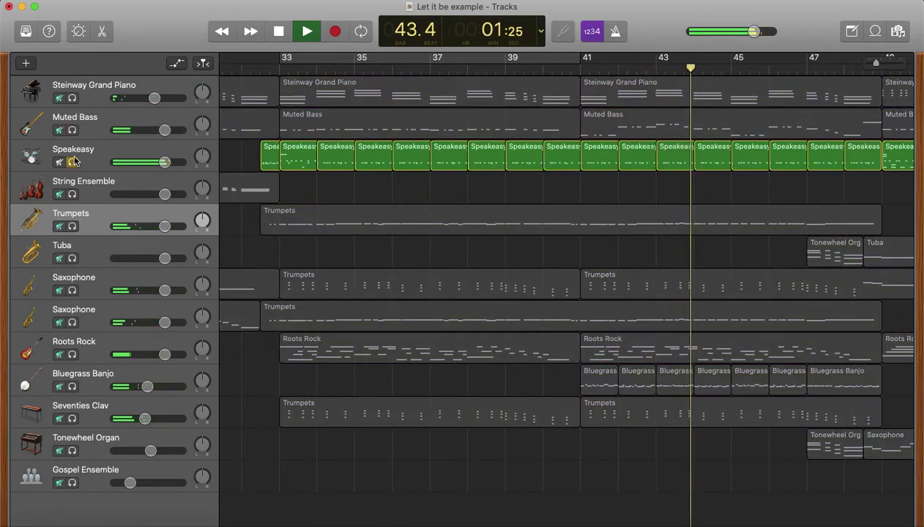
Clear the Speakeasy solo, play all tracks on to bar 51, and stop playback
left_click(72, 162)
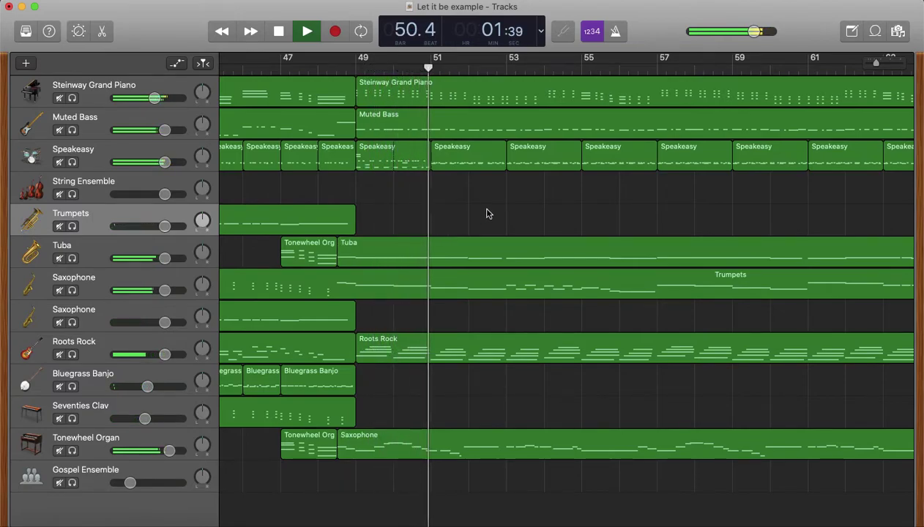
key("space")
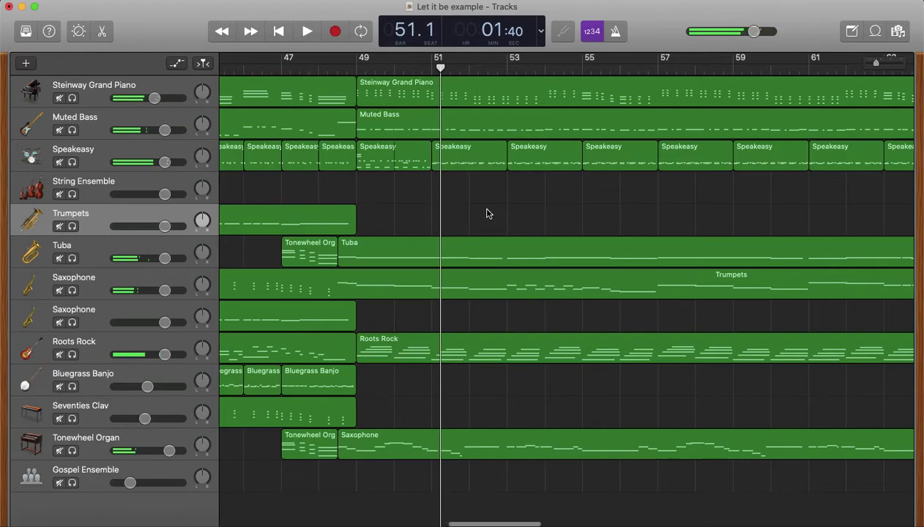
scroll(489, 213, "left", 5)
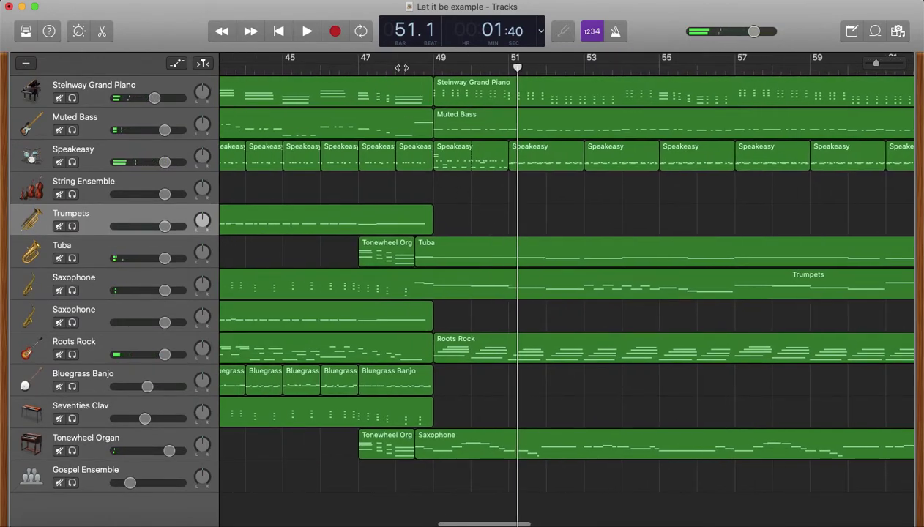
scroll(316, 105, "left", 3)
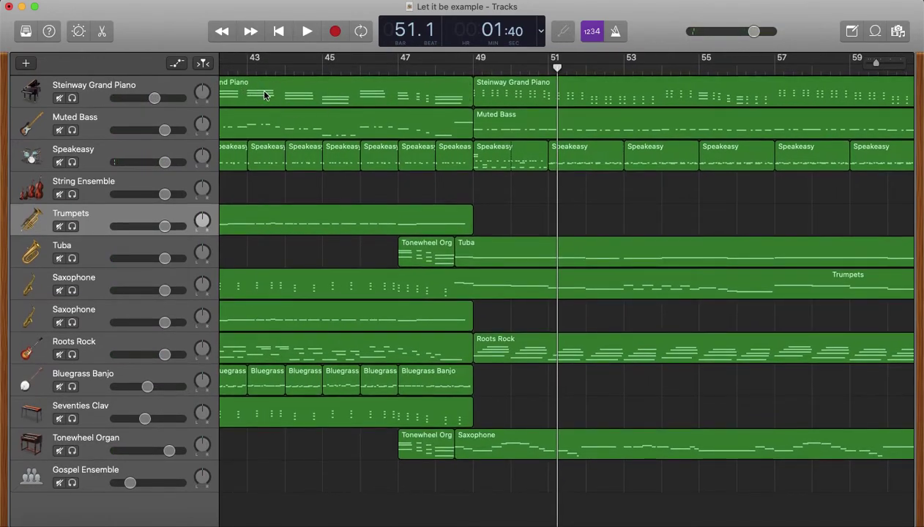
Cycle bars 49 to 55, solo the Steinway Grand Piano, and play the section with the metronome on
left_click(265, 95)
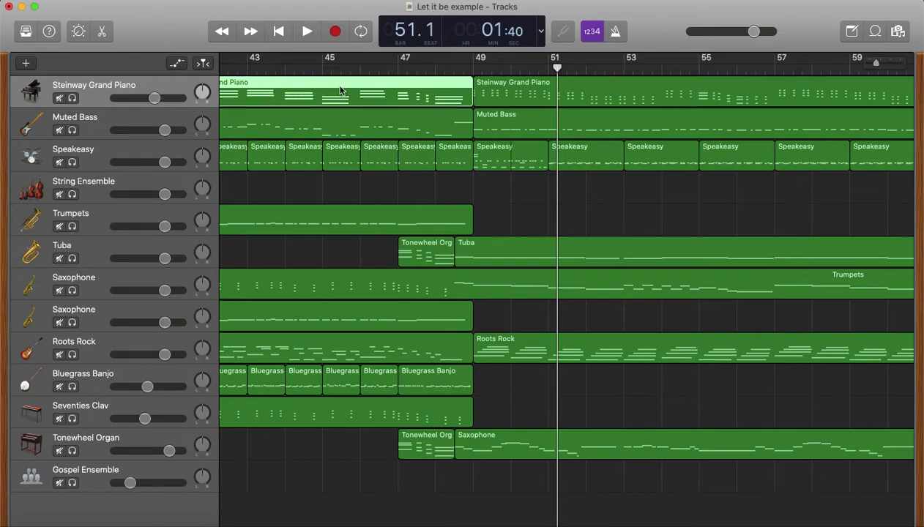
left_click_drag(573, 61, 695, 62)
left_click(72, 98)
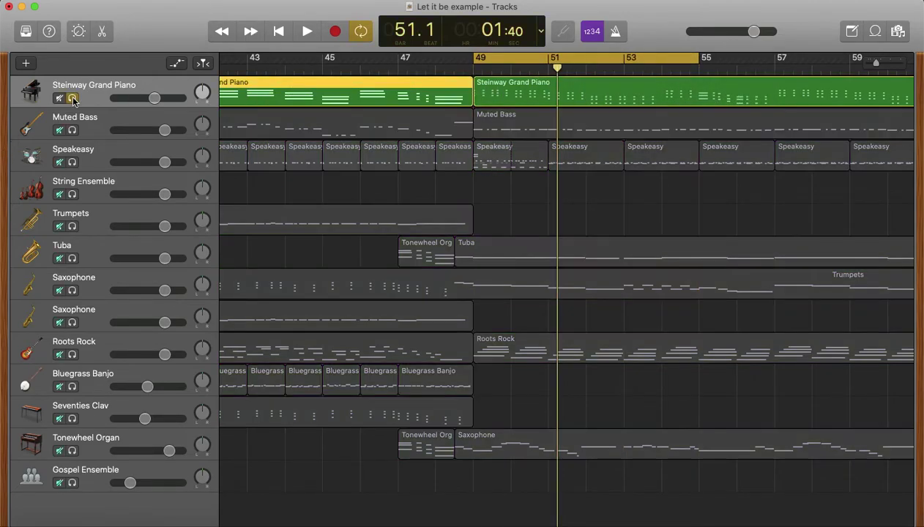
key("space")
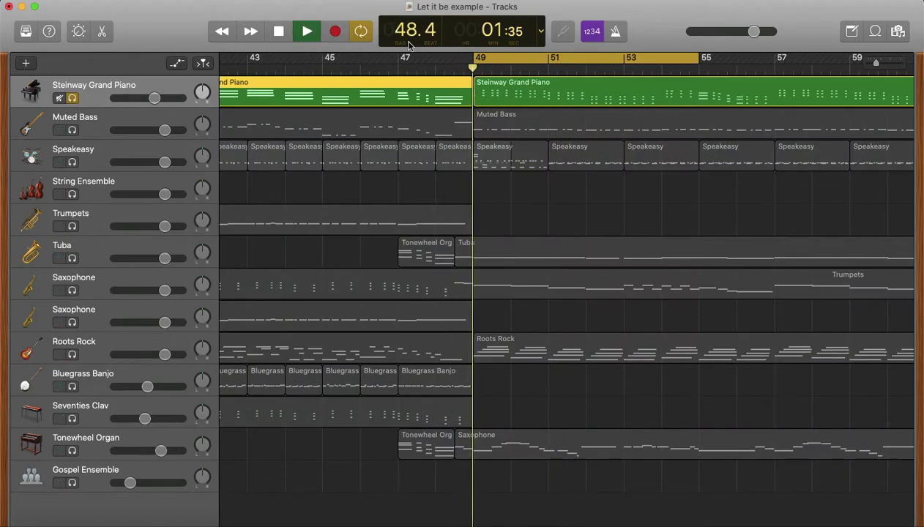
left_click(615, 34)
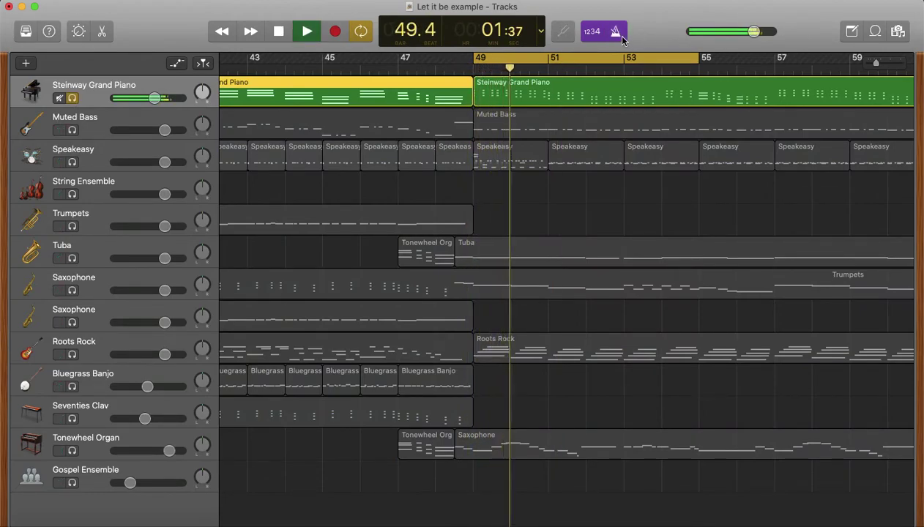
Add solos for the Muted Bass and Speakeasy, listening to each layer with the piano before stopping at bar 52
left_click(72, 130)
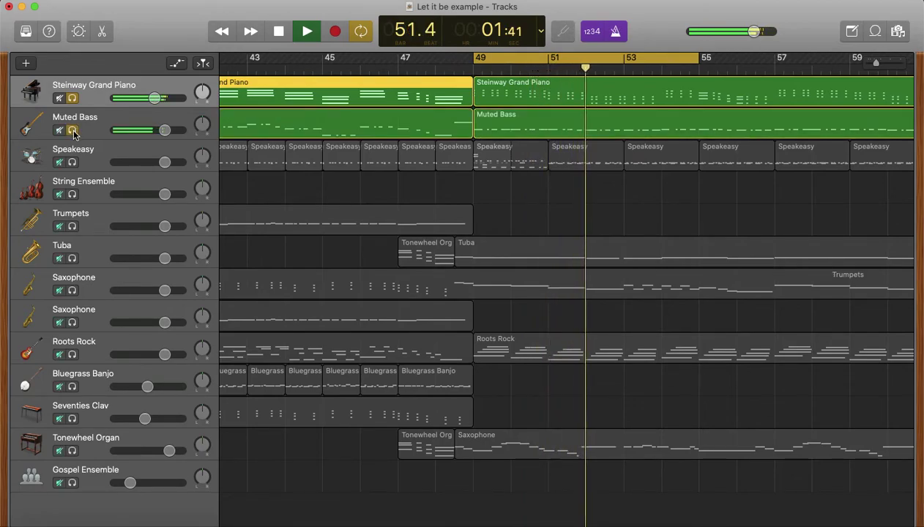
key("space")
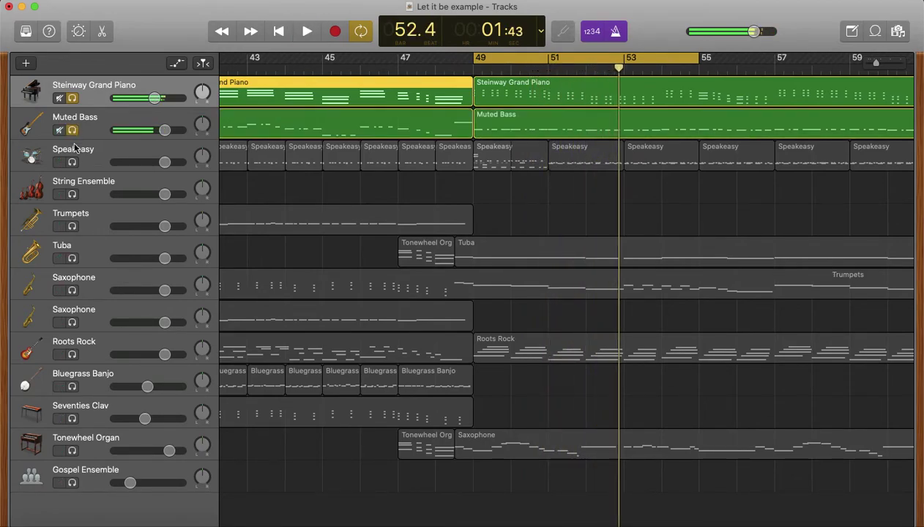
left_click(72, 163)
key("space")
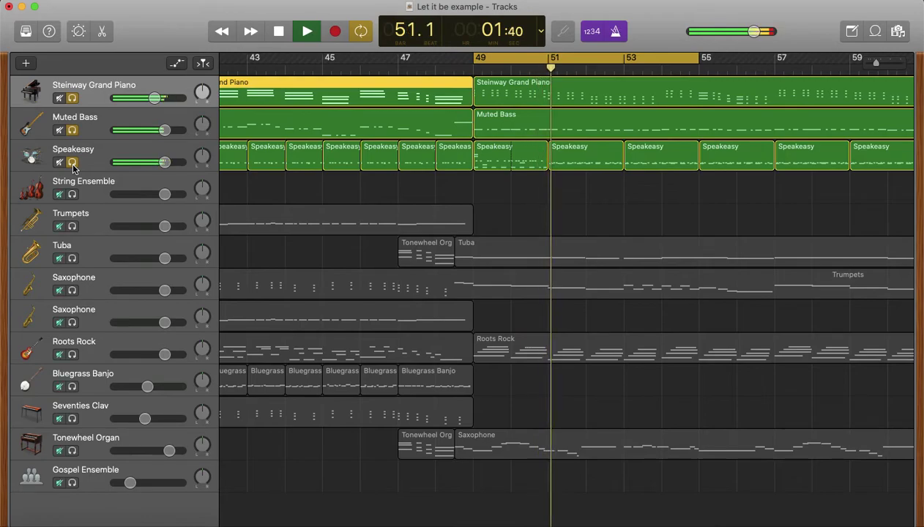
key("space")
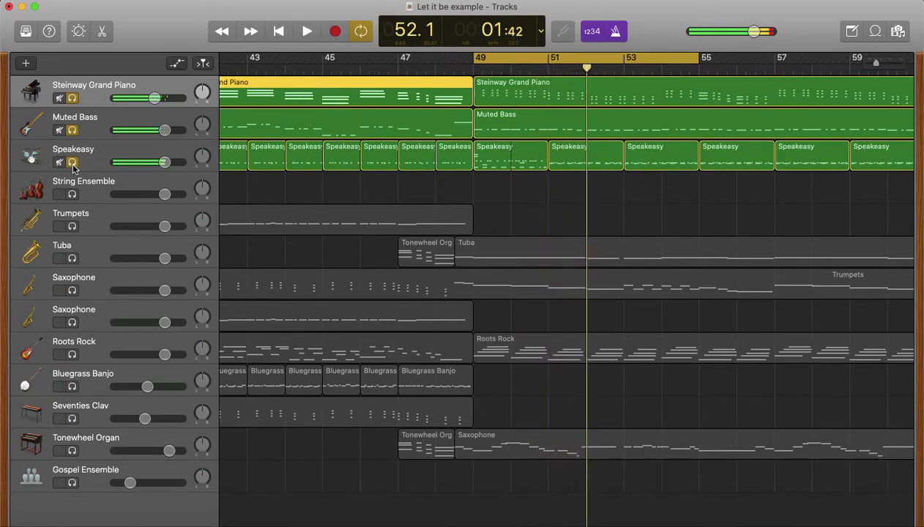
Clear the Speakeasy, Muted Bass and Steinway Grand Piano solos and turn off the cycle area
left_click(72, 162)
left_click(72, 130)
left_click(73, 98)
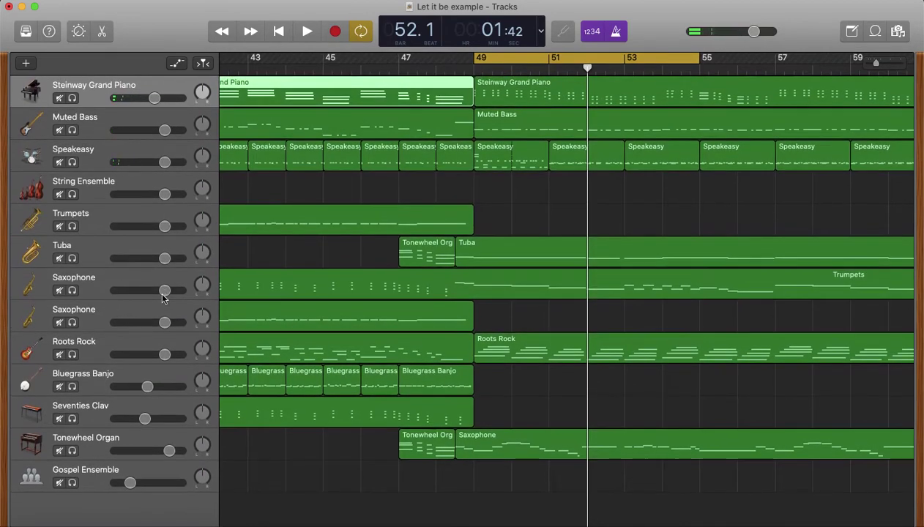
left_click(542, 58)
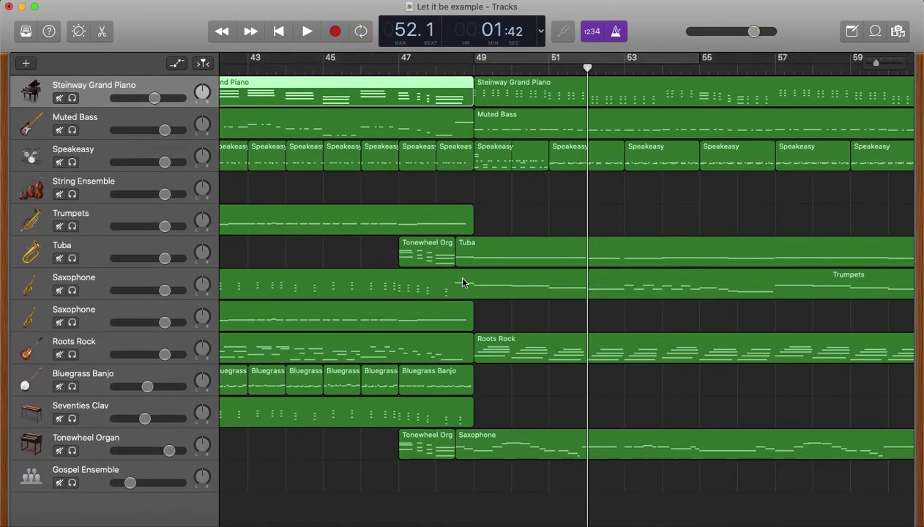
Play from bar 52 with the Tonewheel Organ soloed, adding Roots Rock, the upper Saxophone and the Tuba one by one
left_click(72, 451)
key("space")
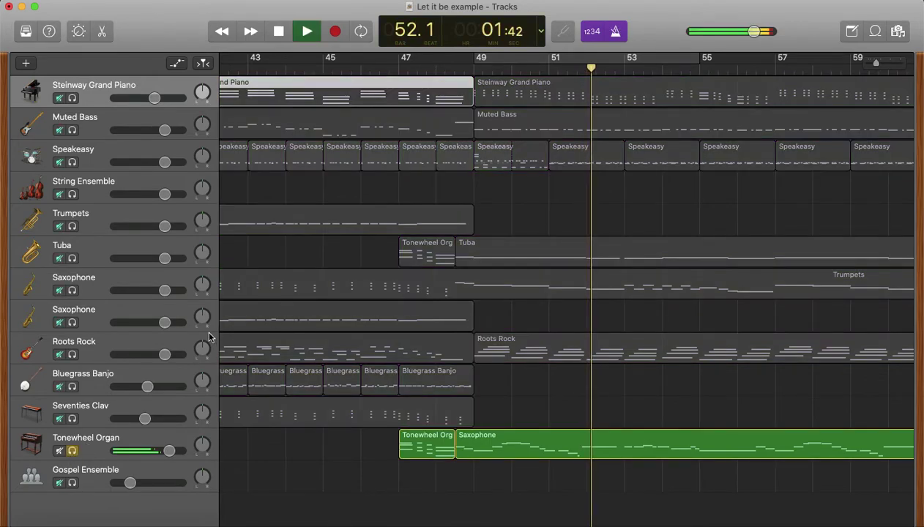
left_click(73, 354)
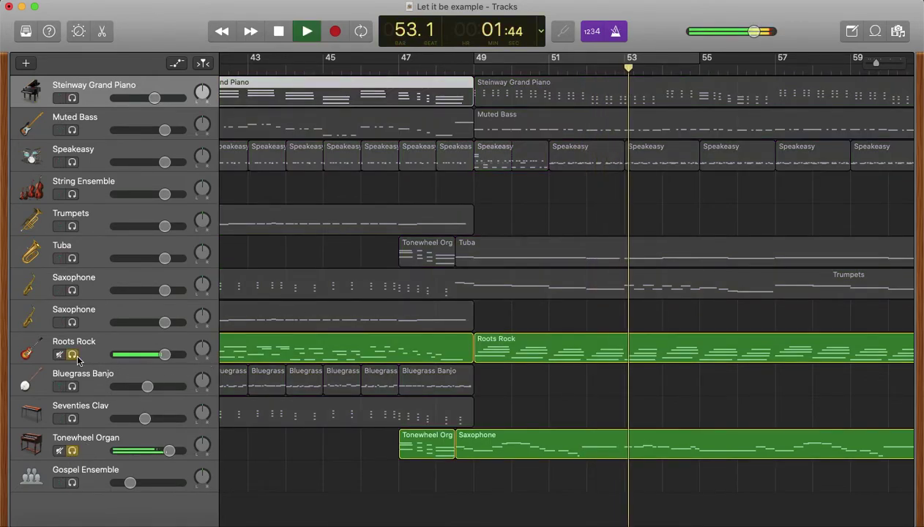
left_click(72, 291)
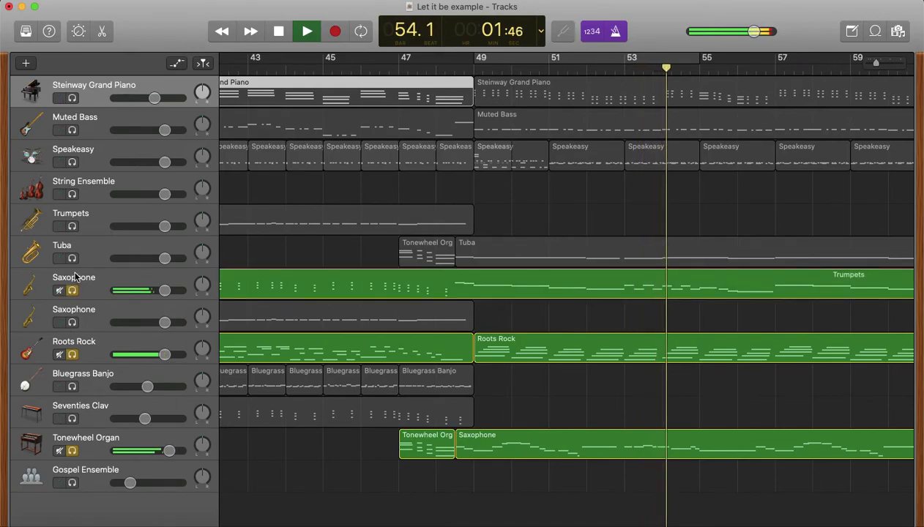
left_click(73, 259)
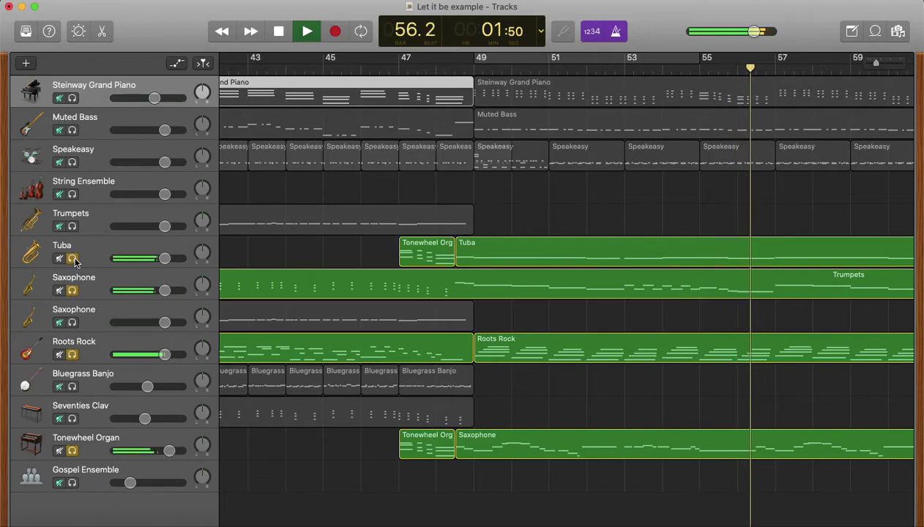
Clear the organ, Roots Rock, Saxophone and Tuba solos, play all tracks to bar 64, and stop
left_click(72, 451)
left_click(72, 355)
left_click(71, 289)
left_click(72, 258)
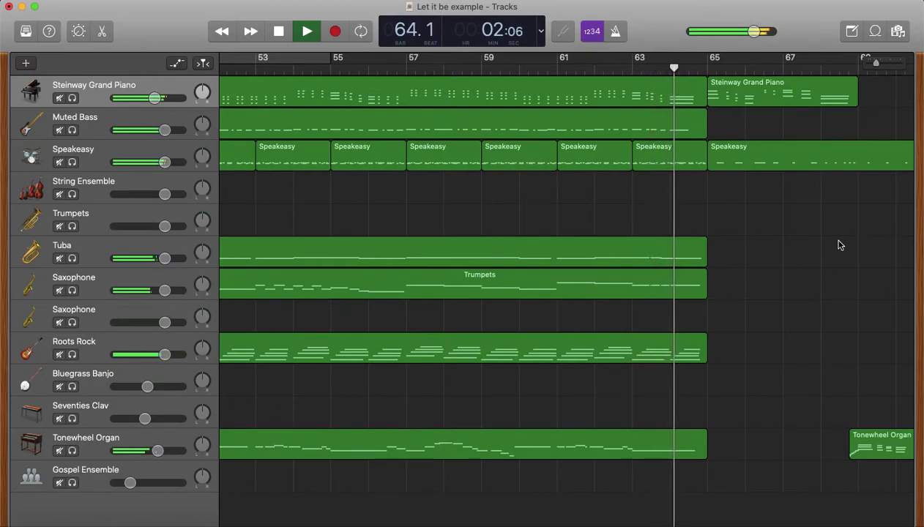
key("space")
scroll(840, 245, "right", 10)
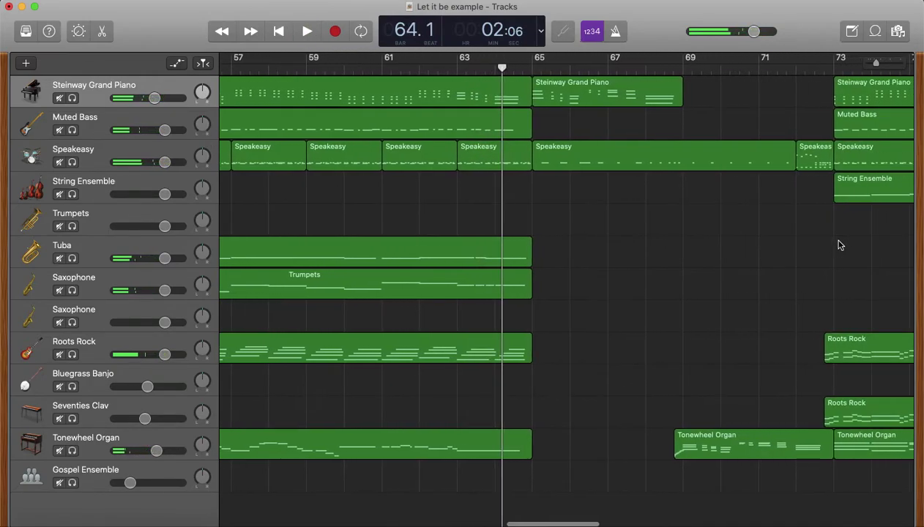
Select the long Speakeasy region starting at bar 65, deselect it, and play the sparse section from bar 64
left_click(538, 161)
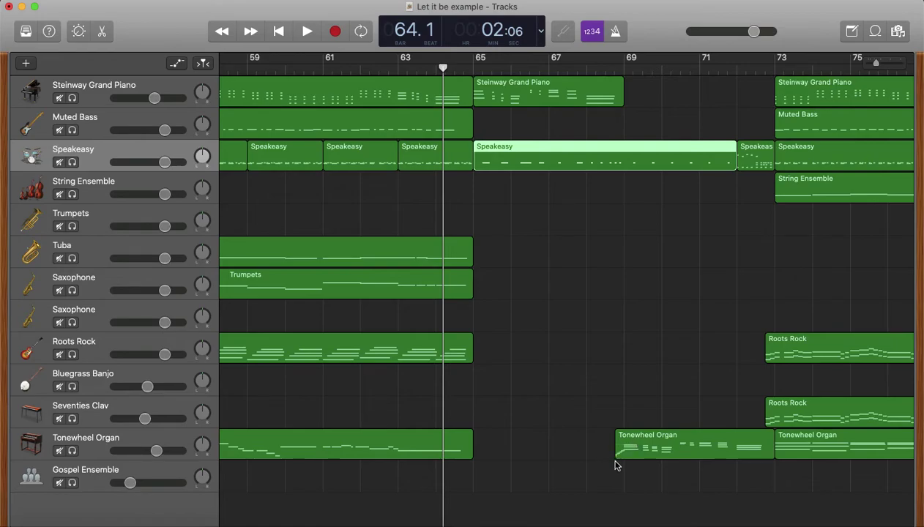
left_click(626, 378)
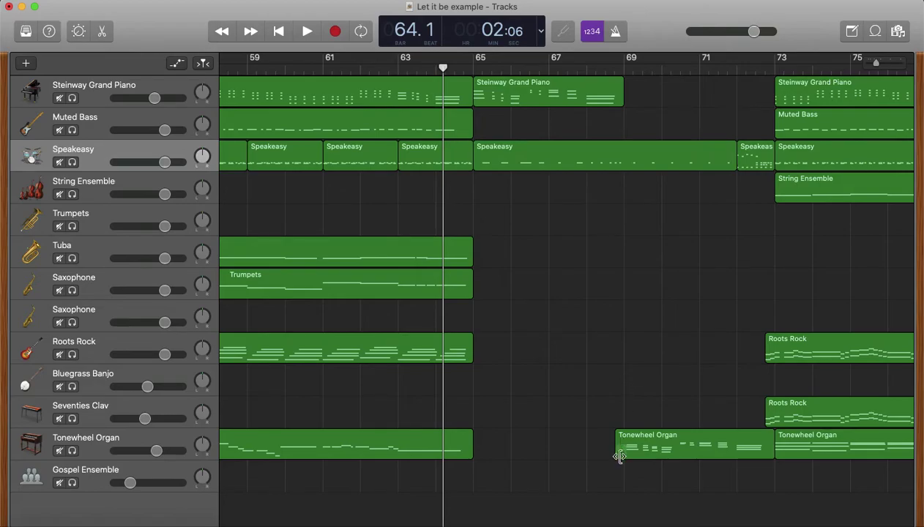
key("space")
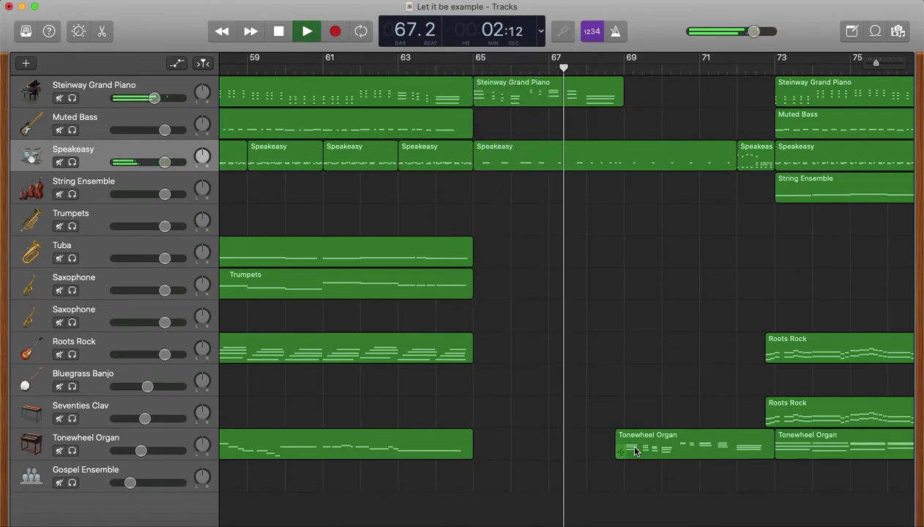
Open the Tonewheel Organ region near bar 69 in the piano roll, make the editor follow playback, and replay from bar 68
left_click(634, 451)
double_click(635, 451)
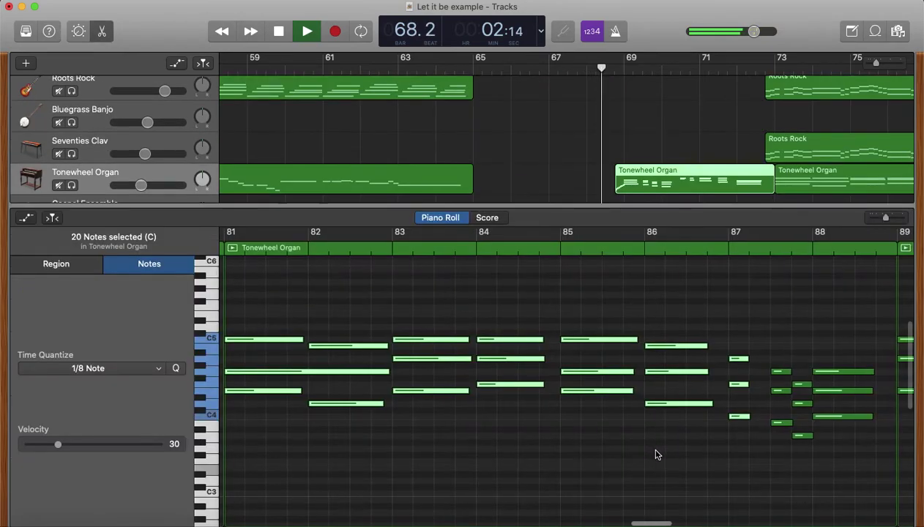
left_click(52, 218)
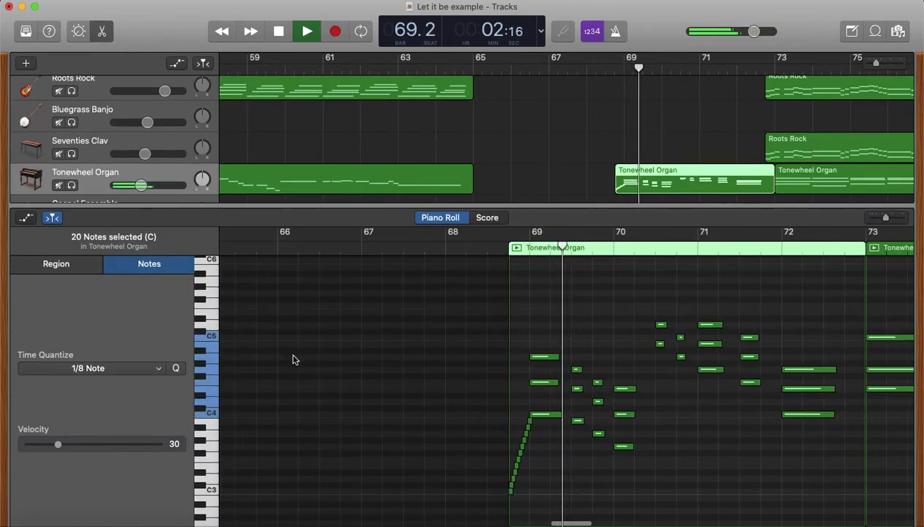
left_click(388, 254)
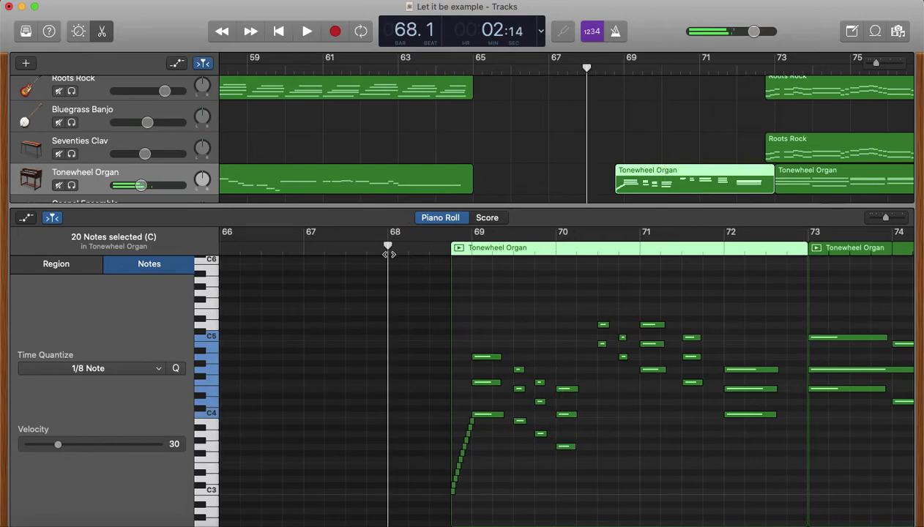
left_click(388, 254)
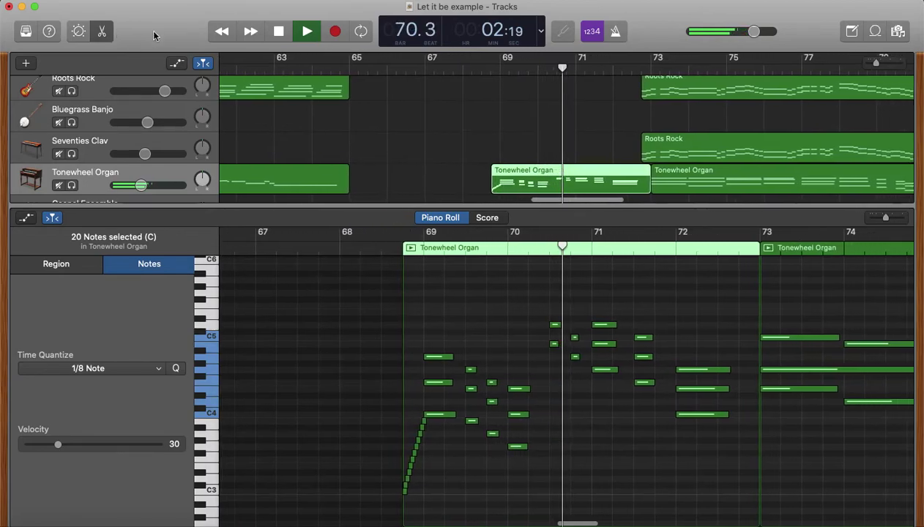
Look through the other tracks while the organ part plays, stop playback around bar 73, and close the editor
scroll(607, 160, "up", 10)
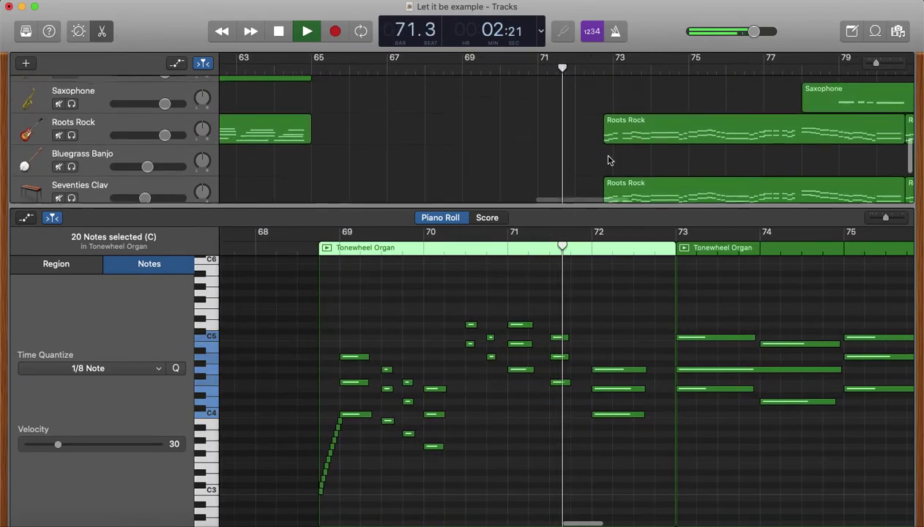
scroll(608, 159, "down", 5)
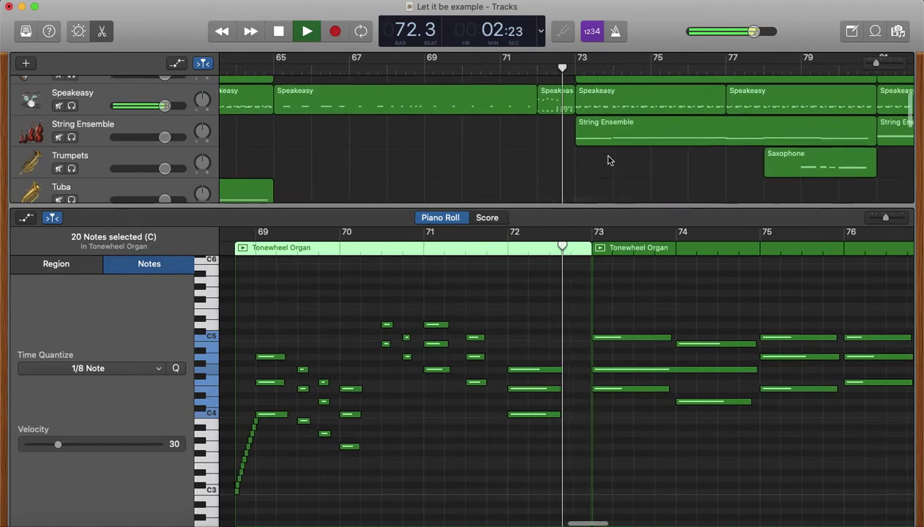
key("space")
left_click(103, 33)
left_click(471, 258)
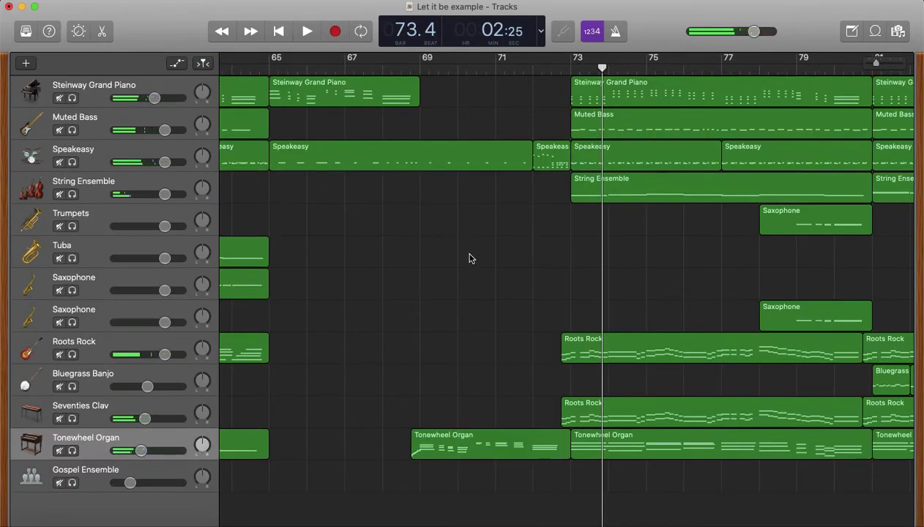
Open the Speakeasy fill at bar 72 in the piano roll, loop that bar with the drums soloed, stop, and clear the solo
double_click(554, 158)
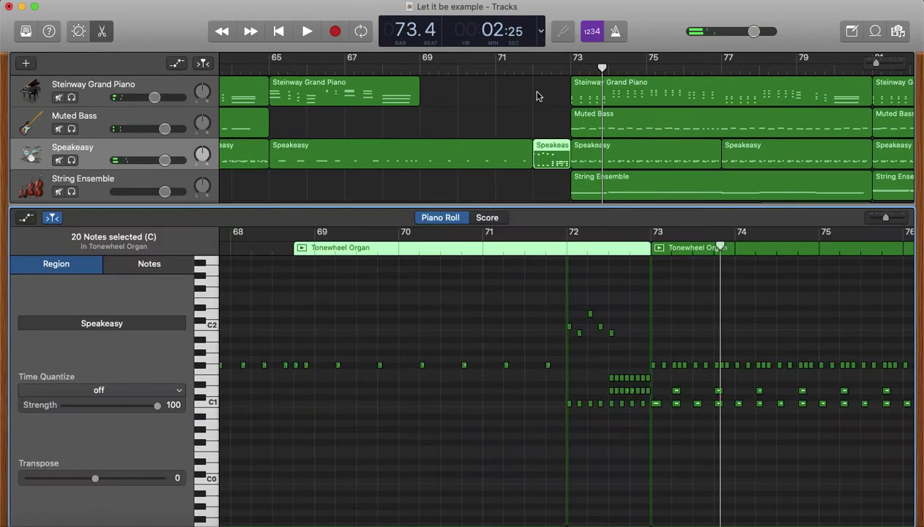
left_click_drag(536, 59, 570, 59)
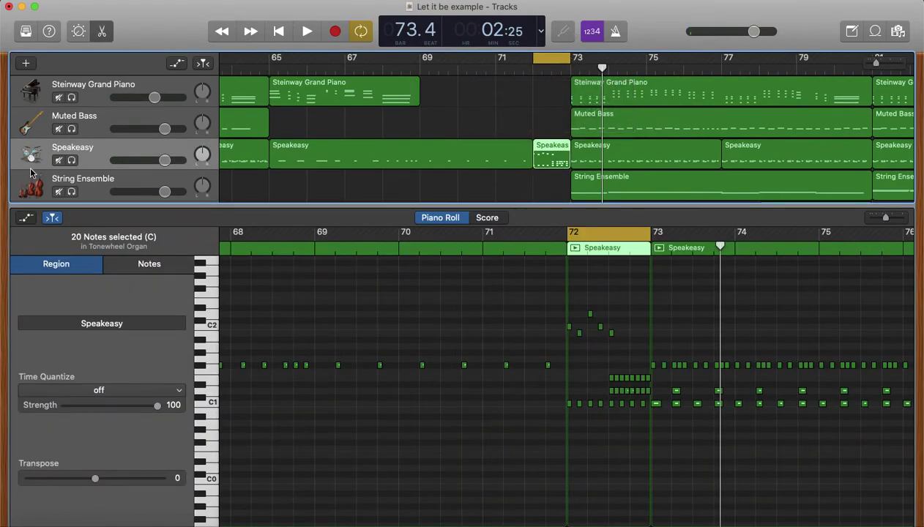
left_click(72, 161)
key("space")
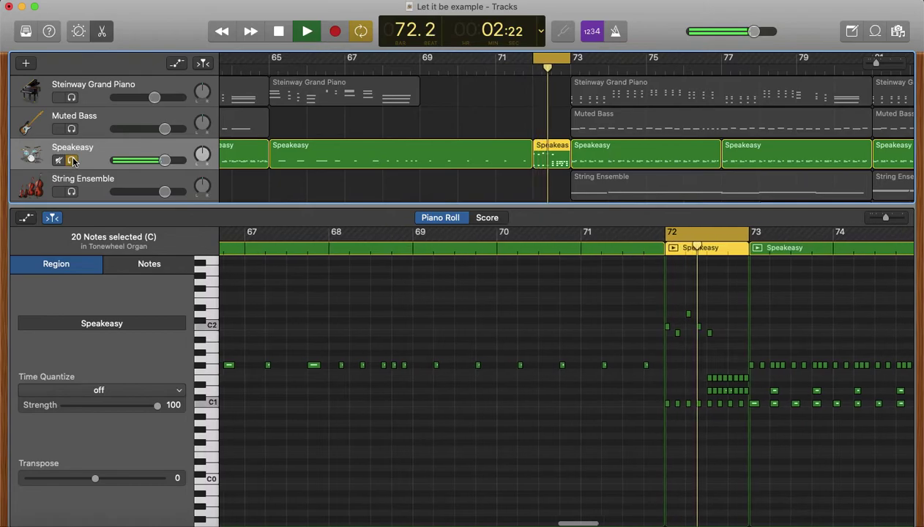
key("space")
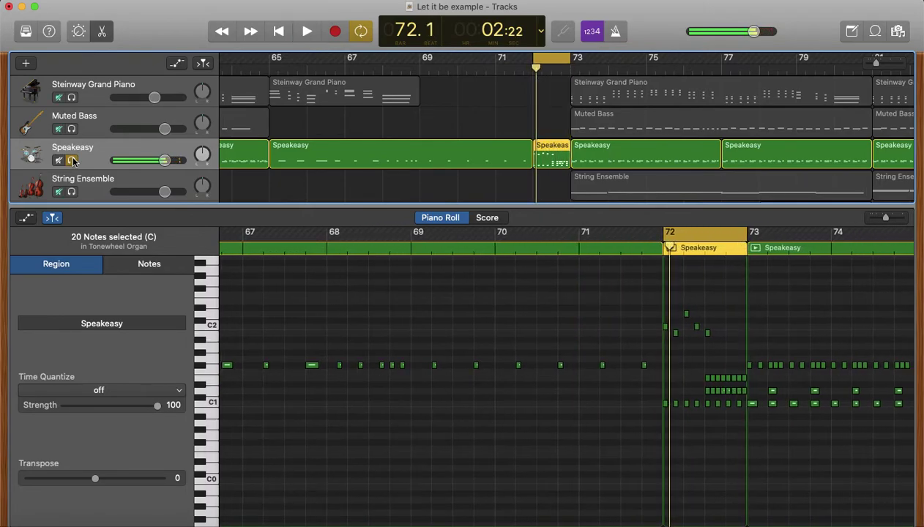
left_click(72, 160)
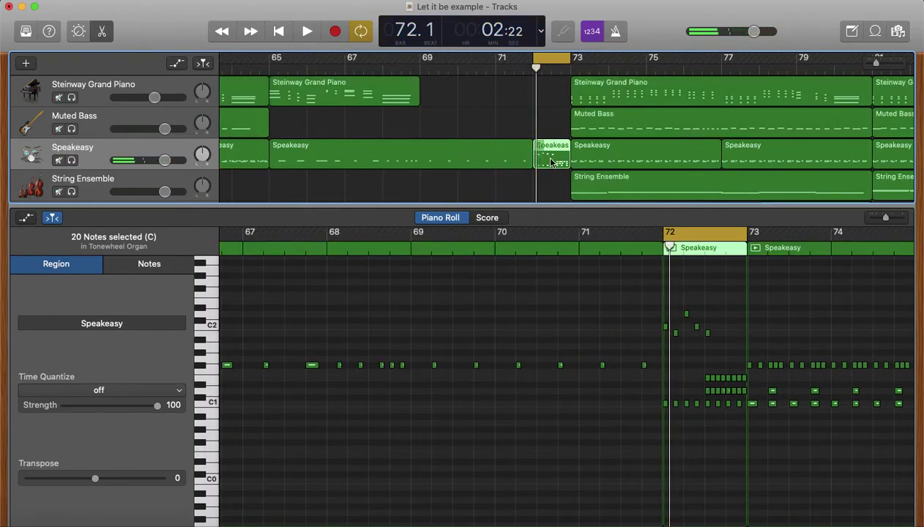
Deselect the Speakeasy fill and show the note velocity lane to examine how its hits build up across bar 72
left_click(594, 435)
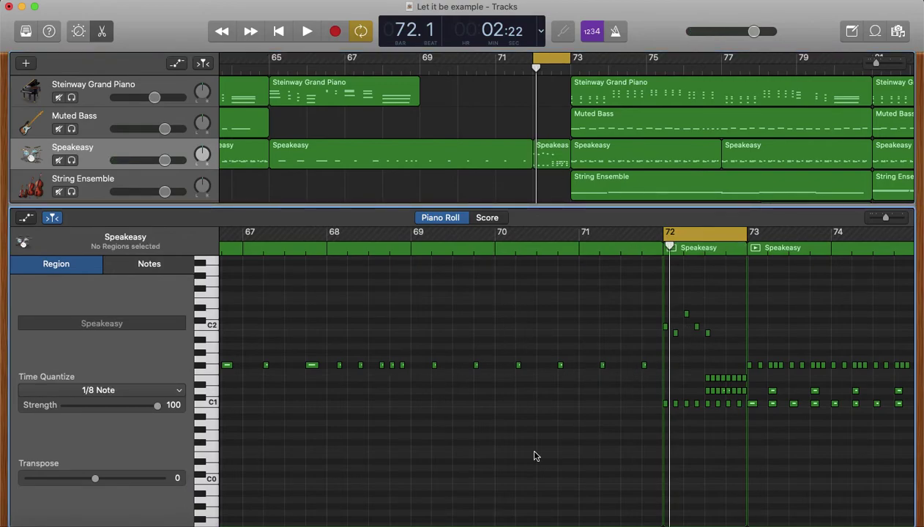
left_click(24, 218)
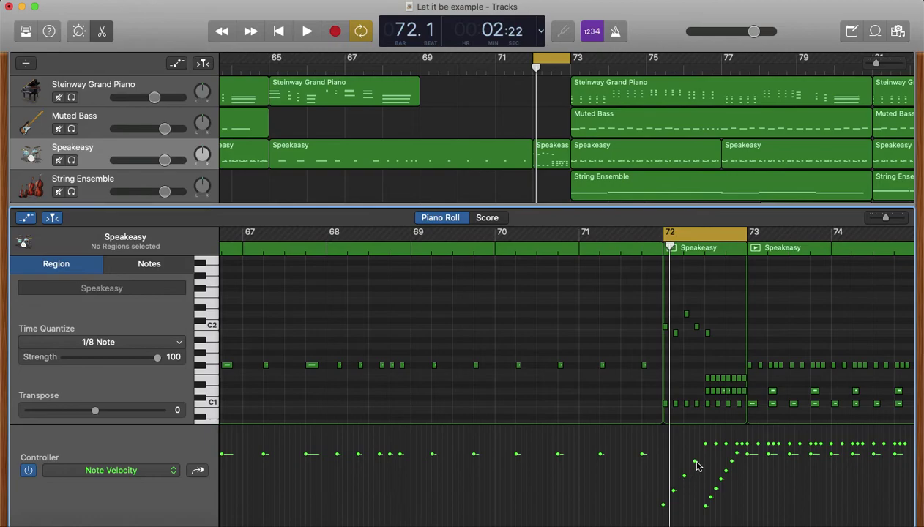
mouse_move(600, 454)
left_mouse_down()
mouse_move(600, 485)
mouse_move(600, 456)
left_mouse_up()
Play the looped bar 72 fill with the Speakeasy track soloed, stop playback, and clear the solo
key("space")
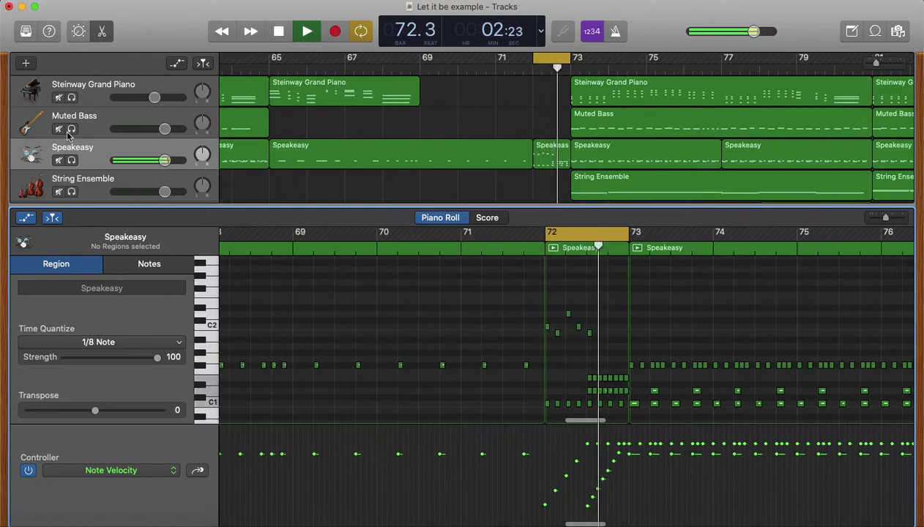
left_click(71, 160)
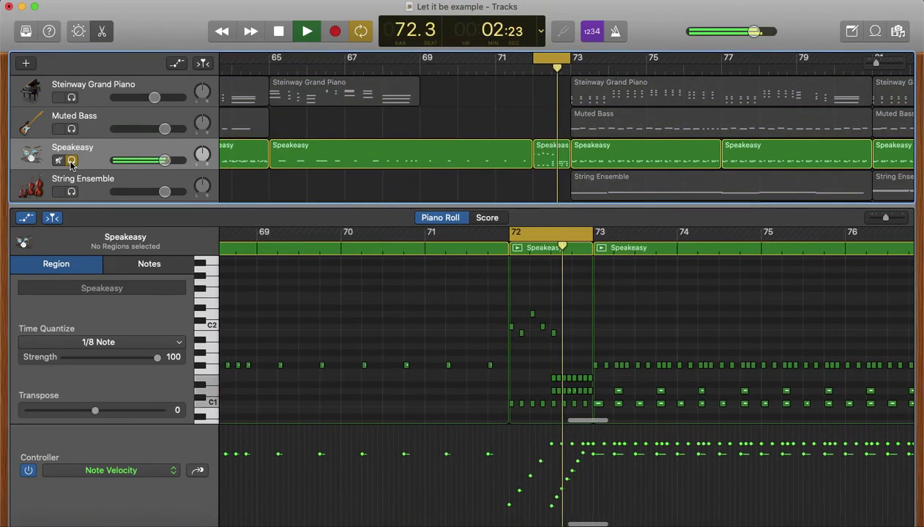
key("space")
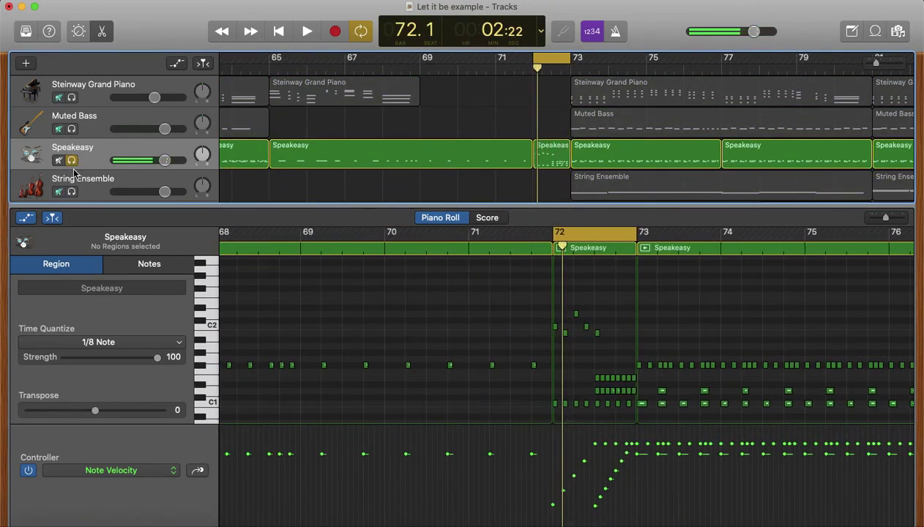
left_click(71, 161)
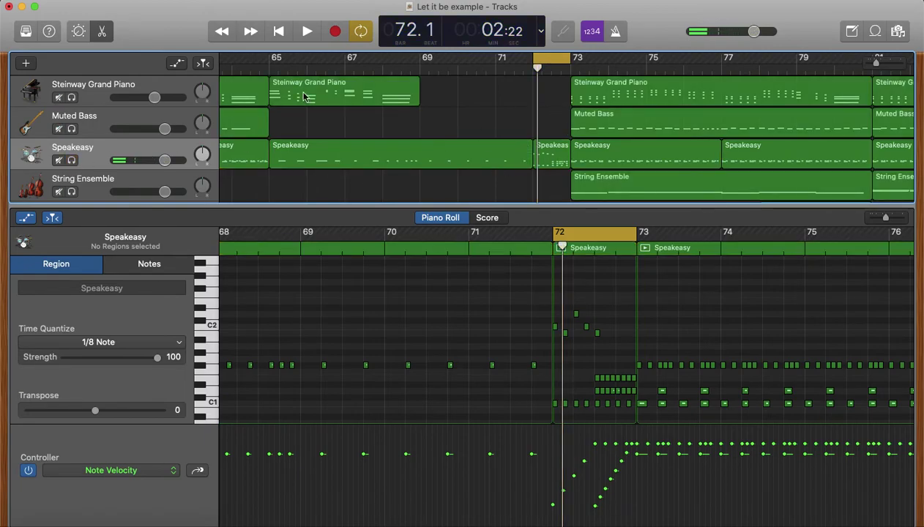
With the editor closed and looping off, play the full mix from bar 70 and stop at bar 80
left_click(103, 32)
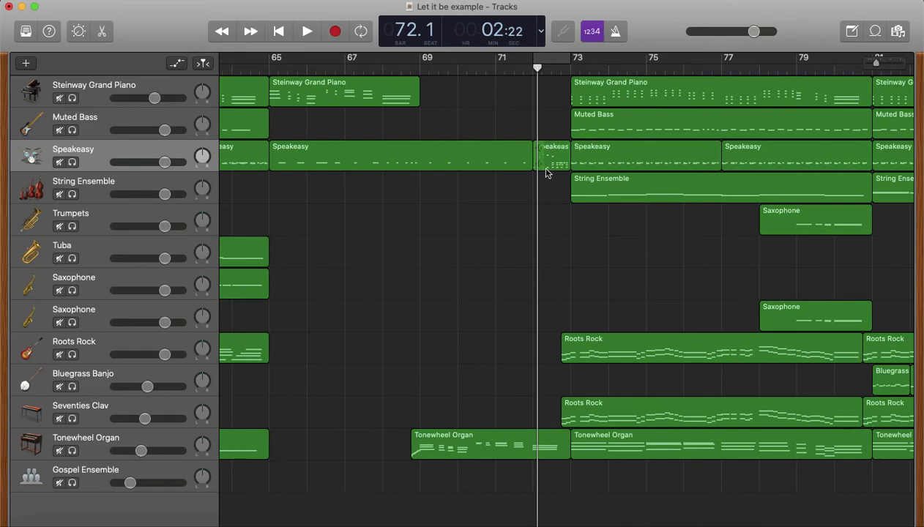
left_click(461, 69)
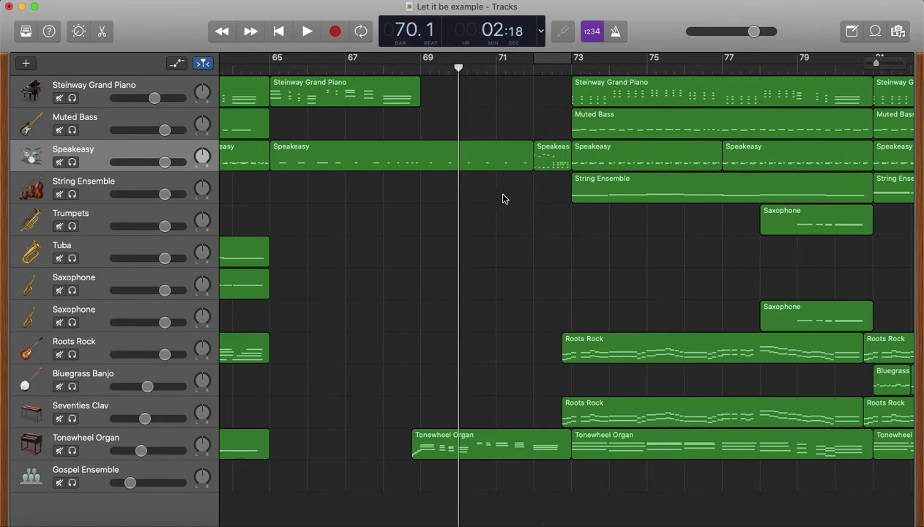
key("space")
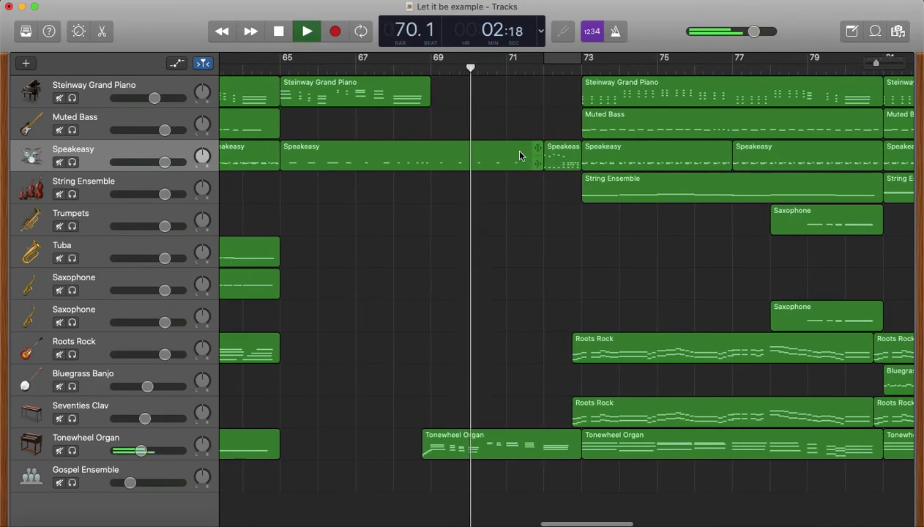
scroll(315, 252, "left", 1)
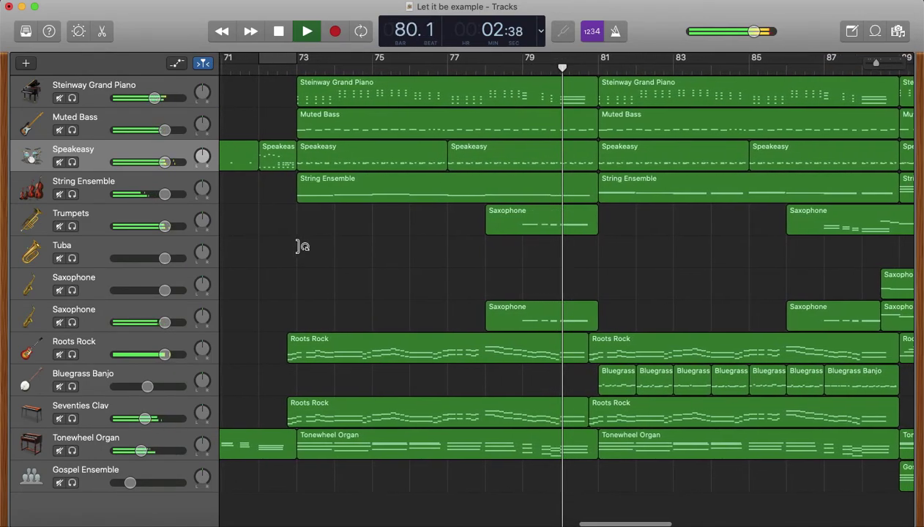
key("space")
Place the playhead at bar 104, near the end of the arrangement, and show the tempo track
scroll(529, 317, "right", 5)
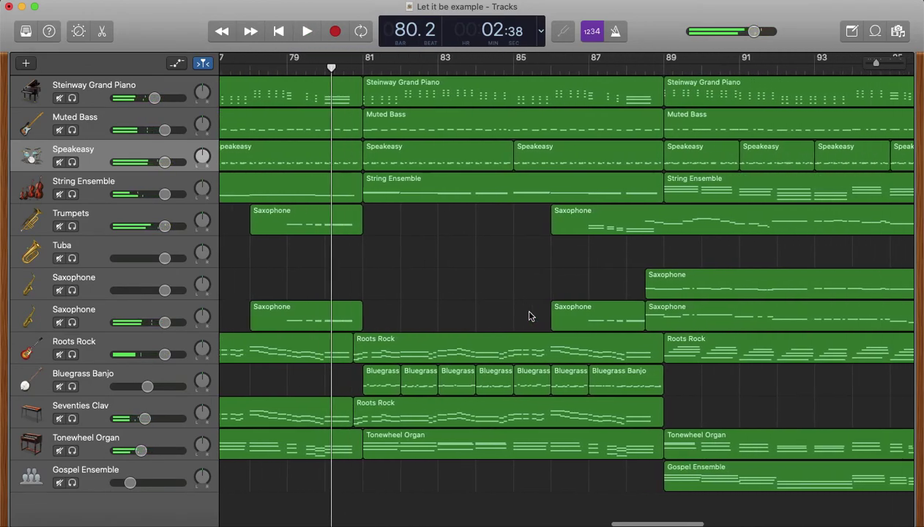
scroll(516, 330, "right", 8)
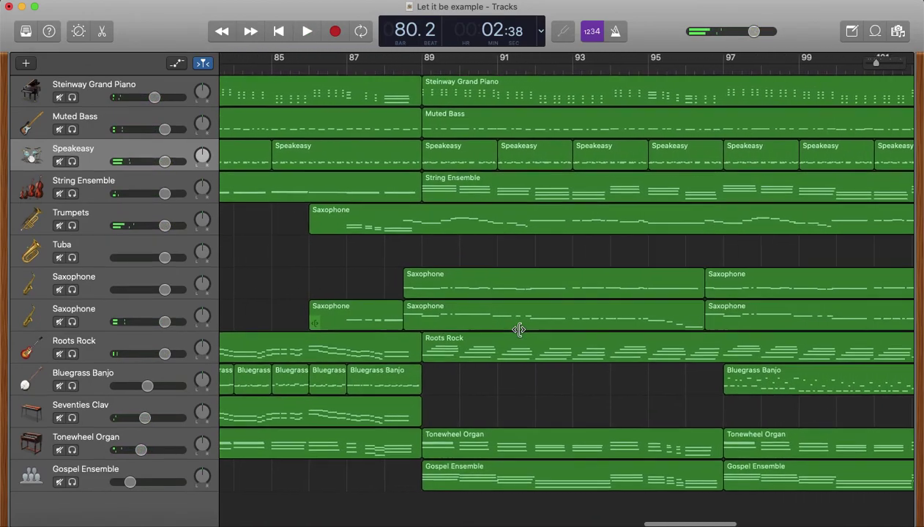
scroll(517, 329, "right", 4)
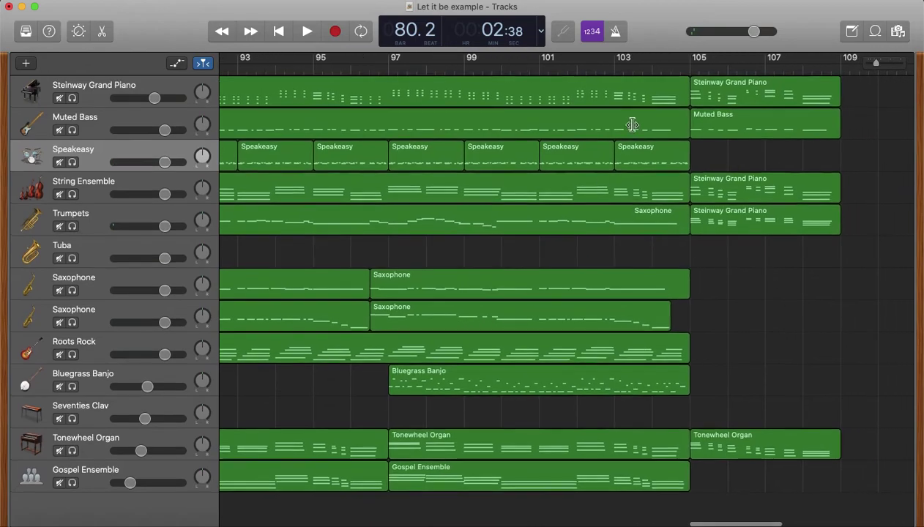
left_click(652, 61)
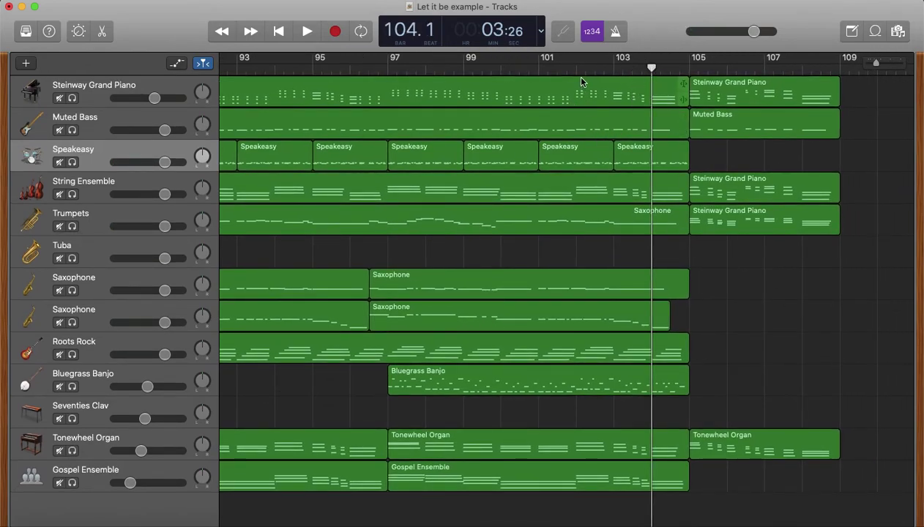
left_click(165, 0)
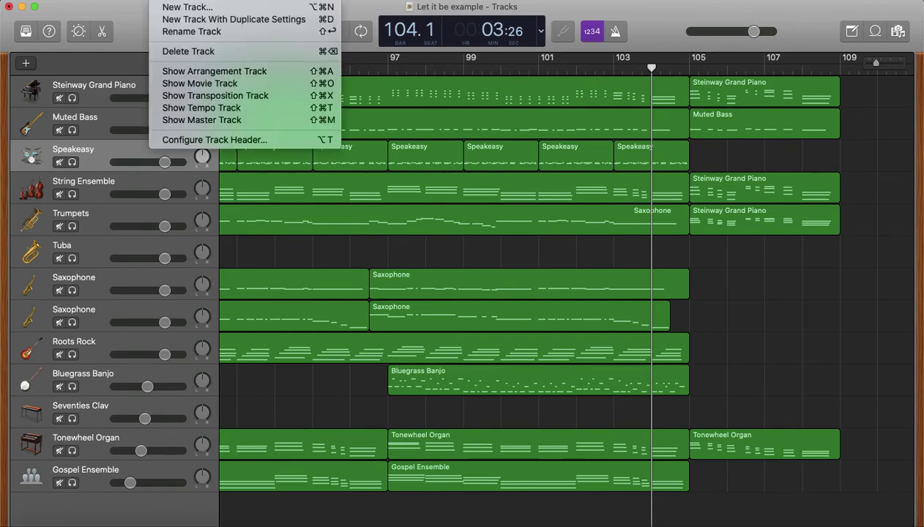
left_click(183, 108)
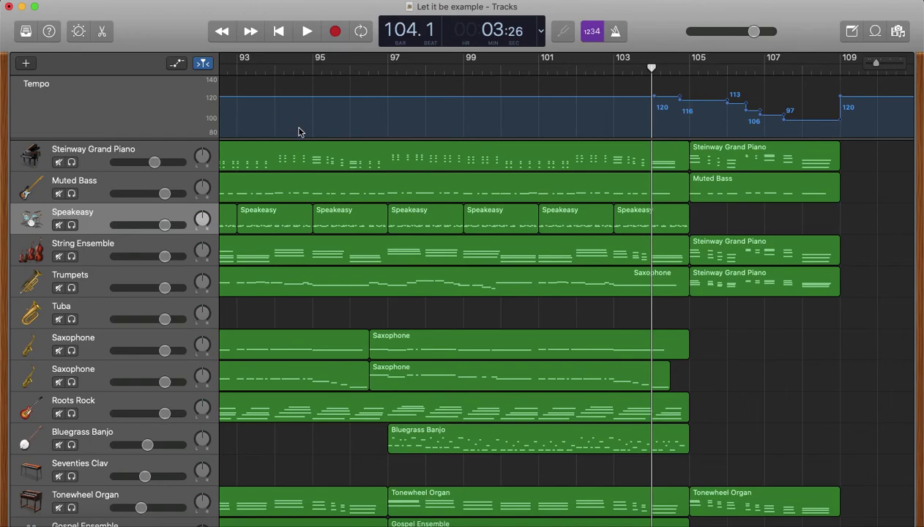
Look back along the tempo curve to the earlier bars and set the transport display to Beats & Project
scroll(322, 135, "left", 20)
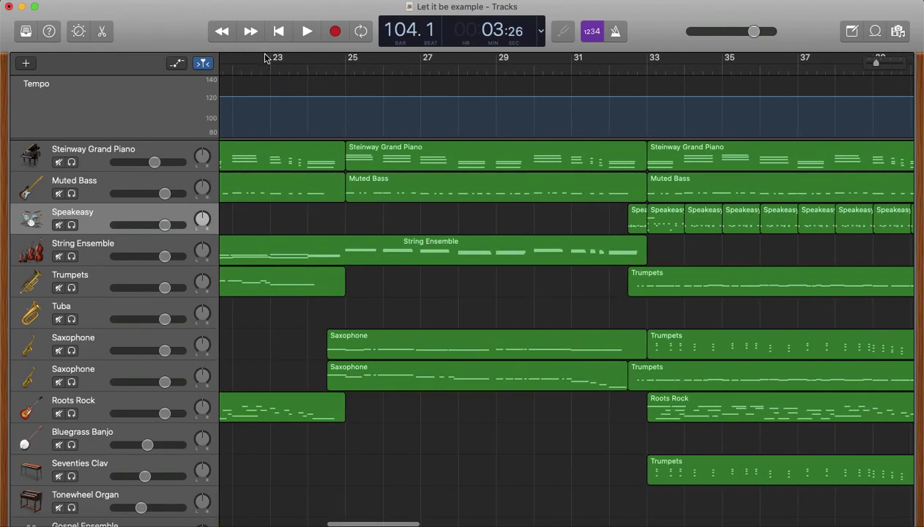
left_click(542, 34)
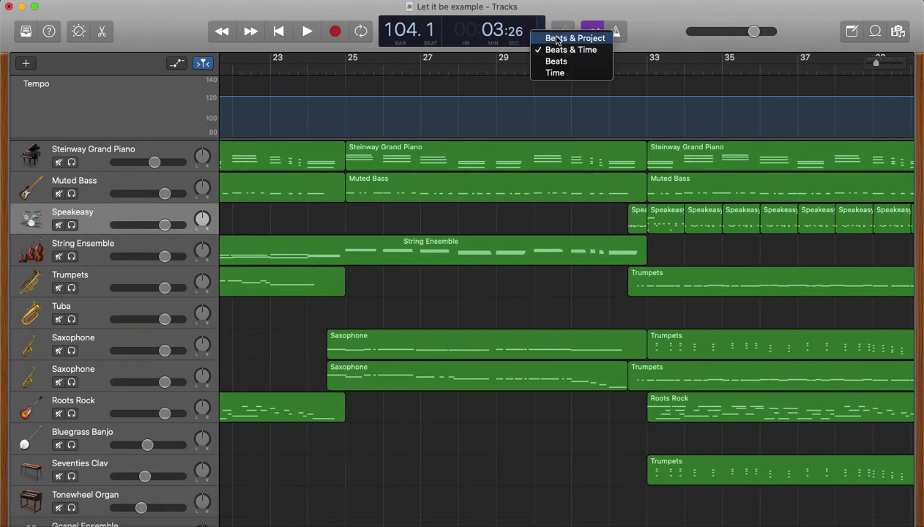
left_click(557, 39)
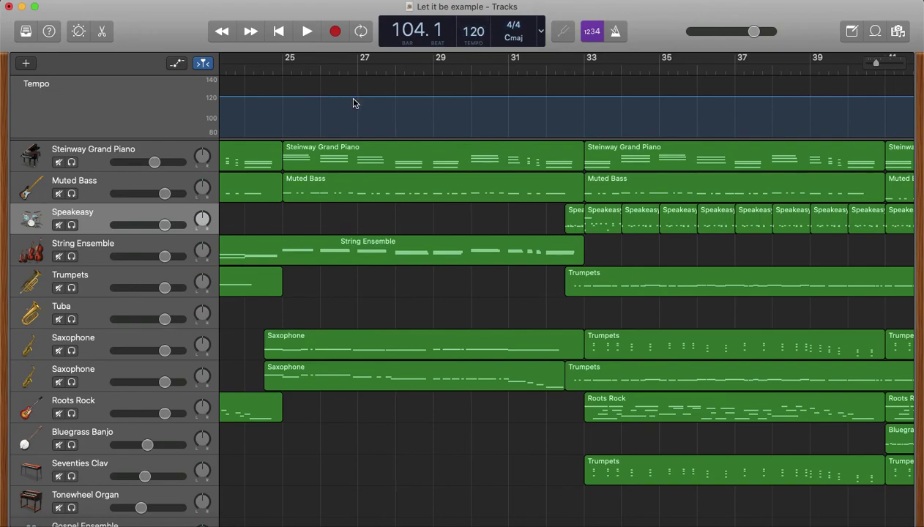
Add three tempo points at 120 between bars 100 and 103 in the tempo track
scroll(352, 103, "right", 20)
scroll(360, 106, "right", 8)
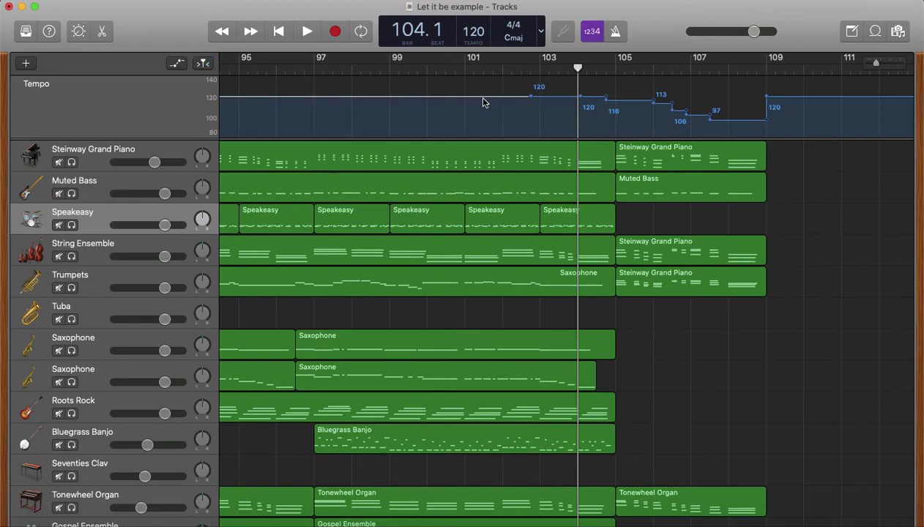
left_click(446, 95)
left_click_drag(483, 101, 486, 97)
scroll(569, 104, "right", 3)
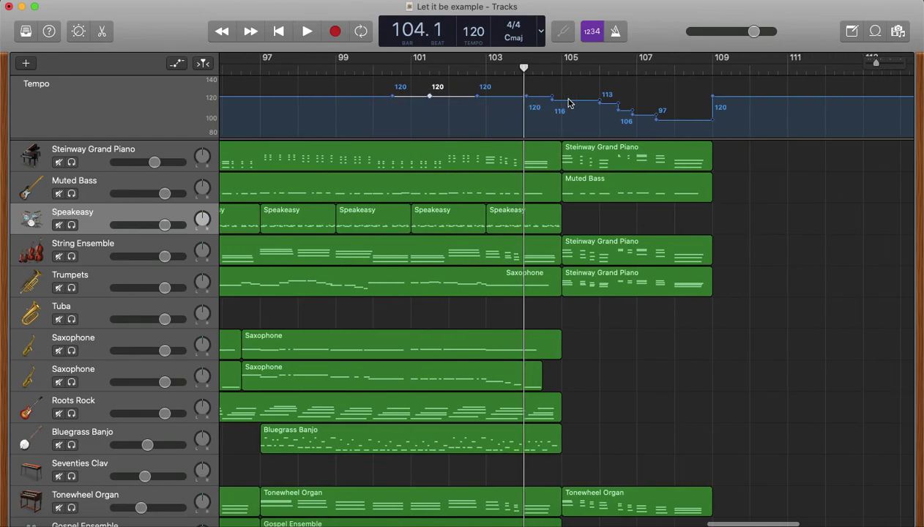
Play the slowing ending from bar 104 through the tempo drops and stop just before bar 109
key("space")
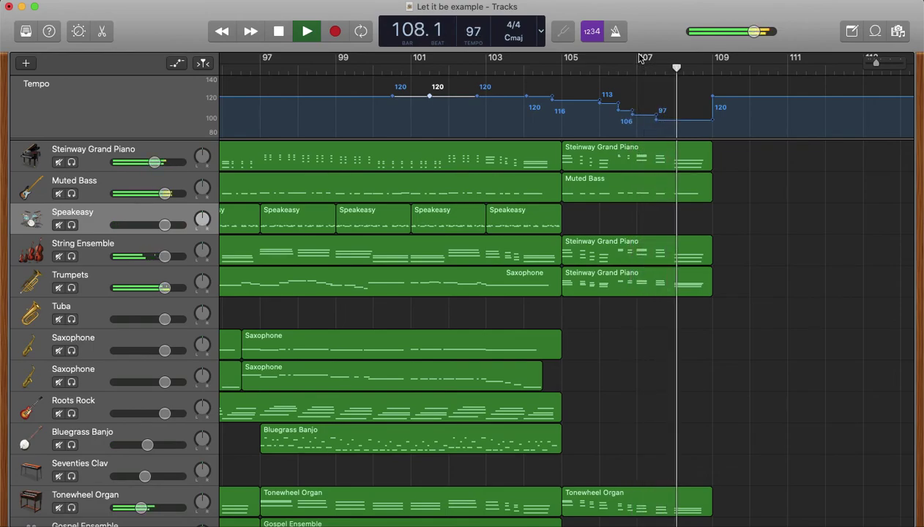
key("space")
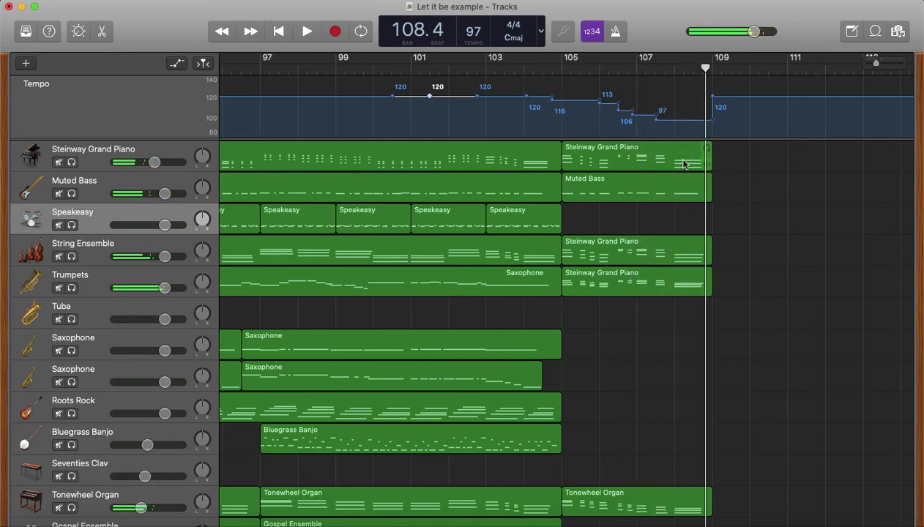
scroll(560, 232, "left", 5)
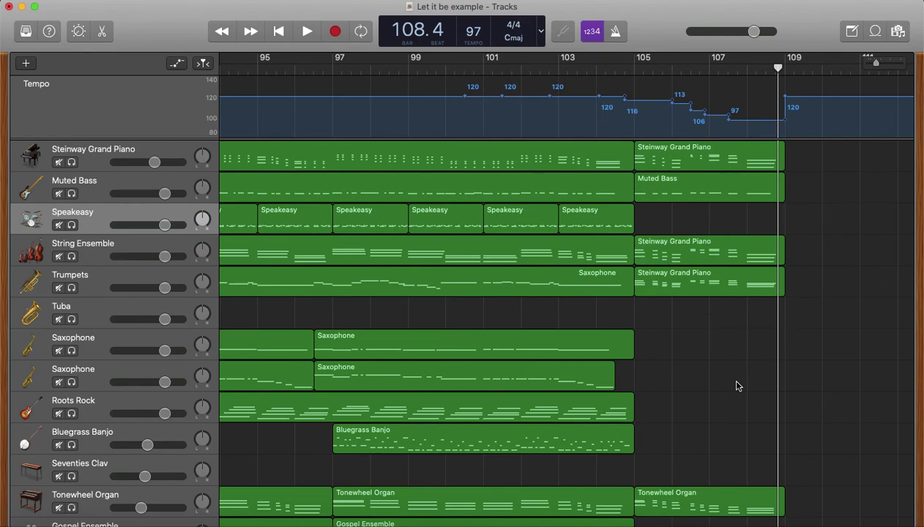
Look back across the arrangement from the ending to bar 1, checking which instruments enter in each section
scroll(738, 386, "down", 4)
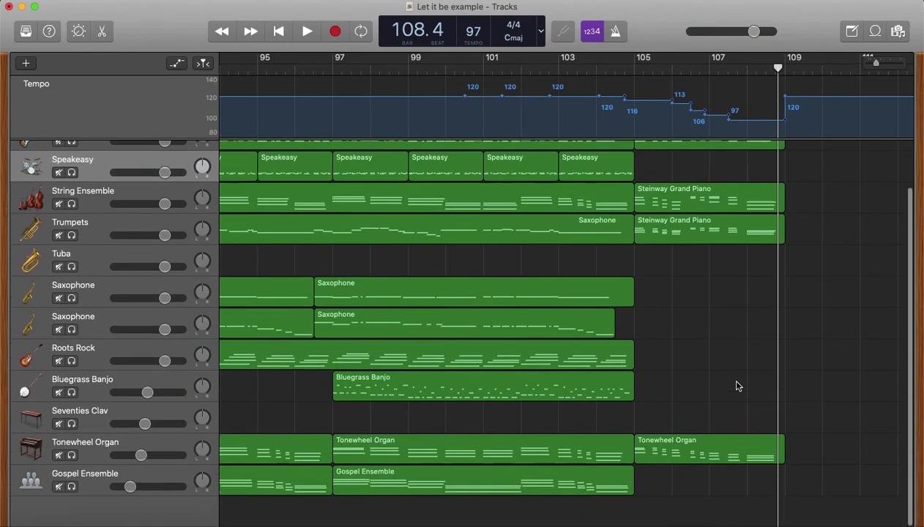
scroll(738, 386, "left", 20)
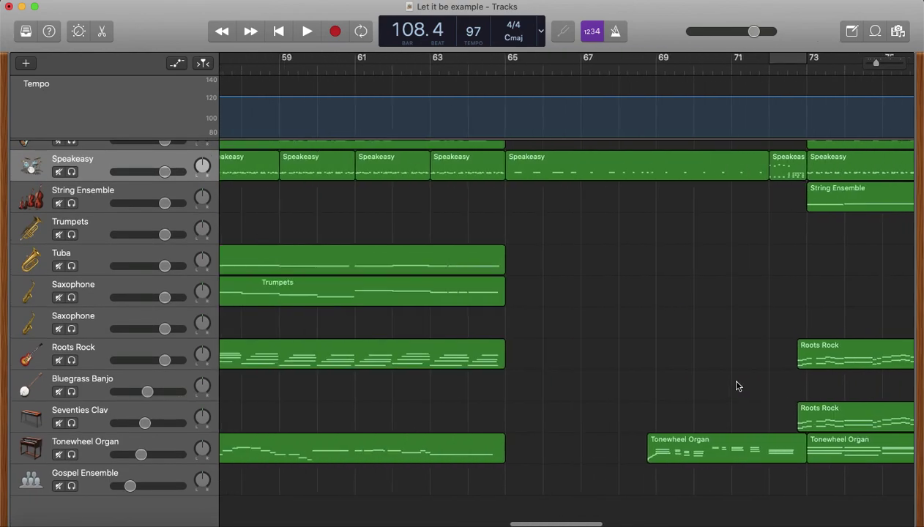
scroll(737, 385, "left", 10)
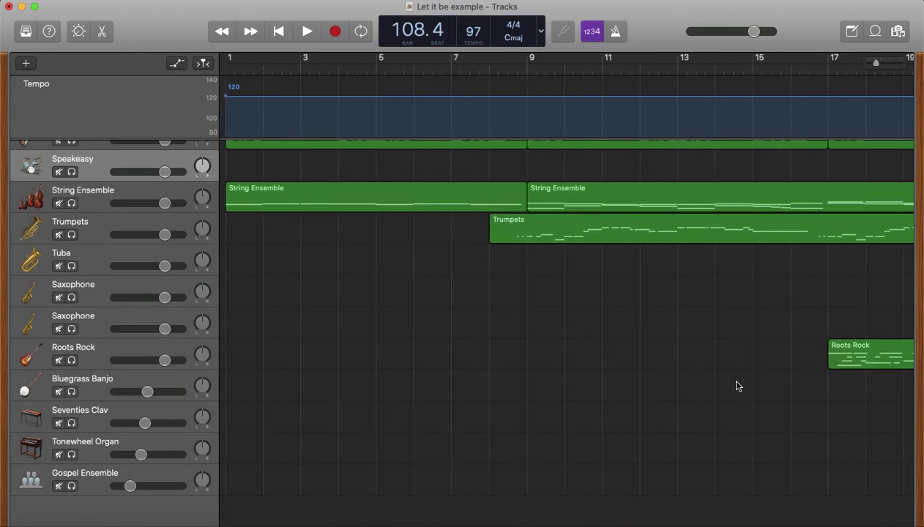
scroll(737, 386, "up", 3)
scroll(618, 308, "down", 1)
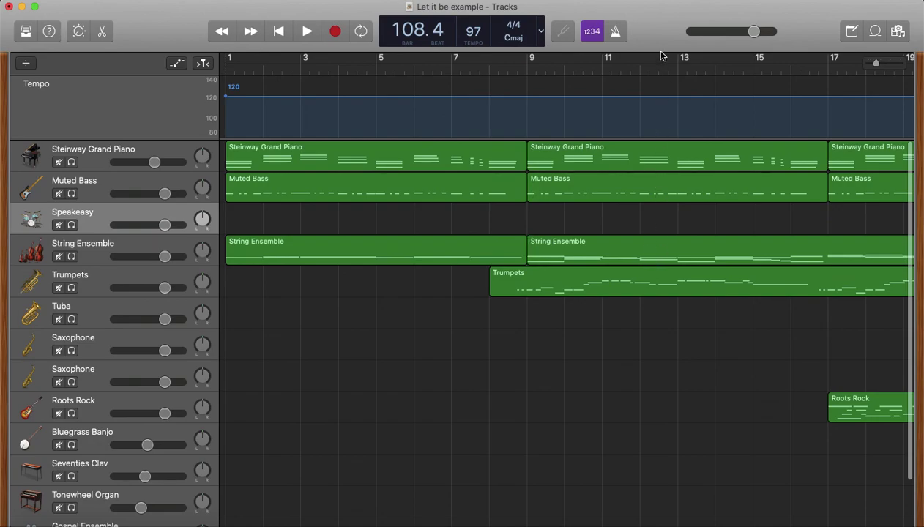